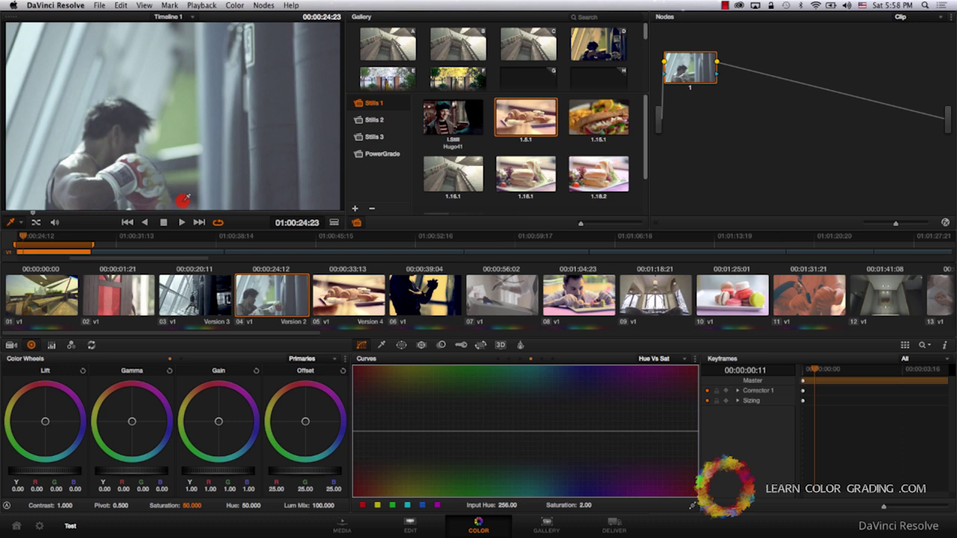
- At frame 27:15, pull Lift to -0.11, raise Gamma to 0.08 and set Saturation to 56.6
left_click_drag(24, 237, 62, 237)
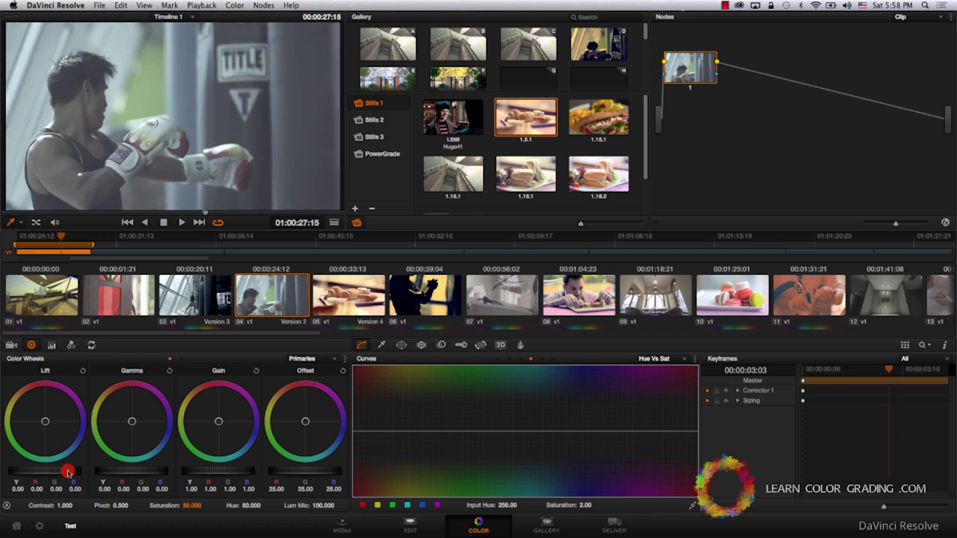
left_click_drag(67, 472, 63, 471)
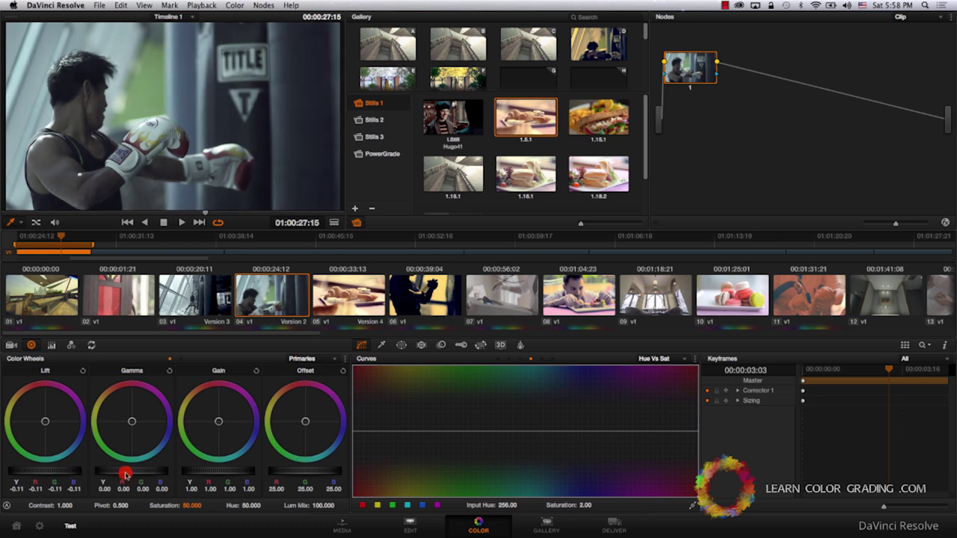
left_click_drag(122, 473, 127, 474)
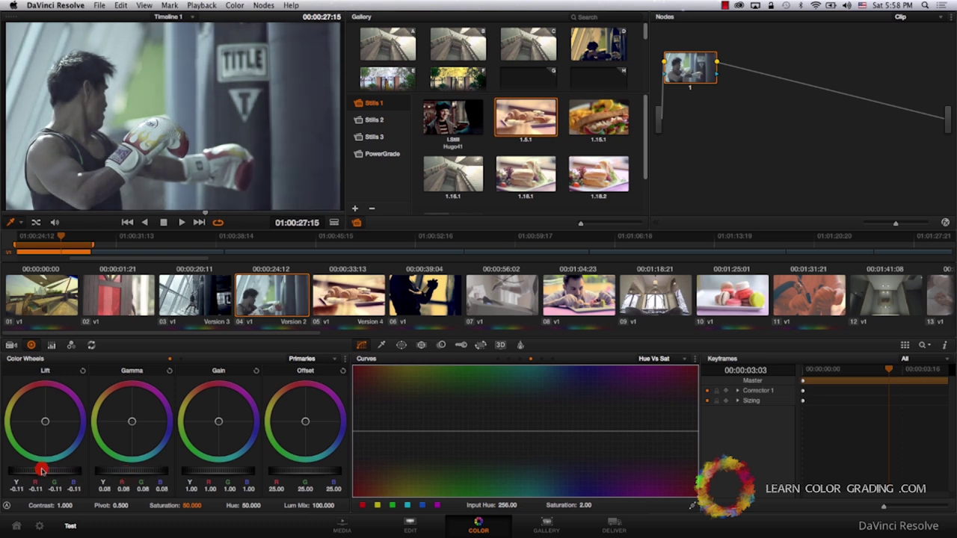
left_click_drag(43, 470, 43, 469)
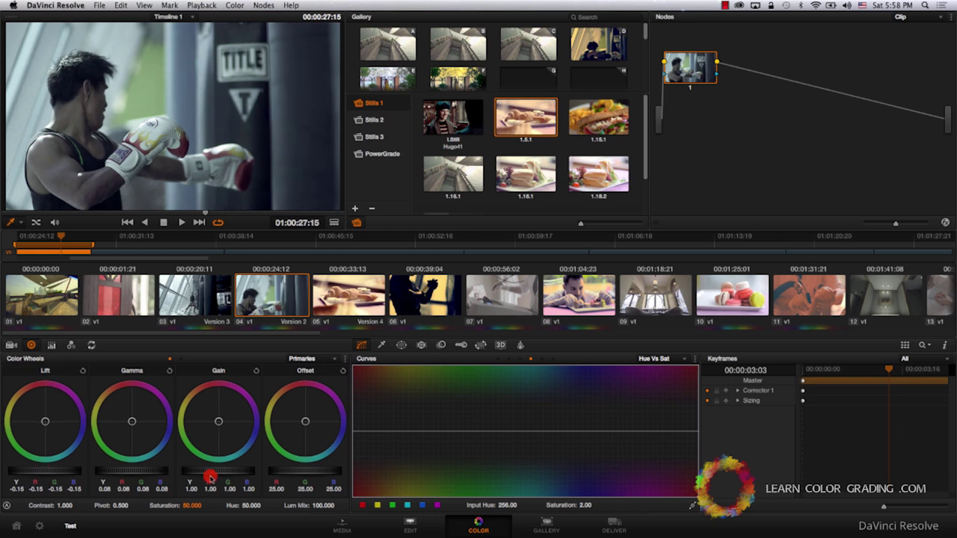
mouse_move(206, 507)
left_mouse_down()
mouse_move(187, 506)
mouse_move(206, 505)
left_mouse_up()
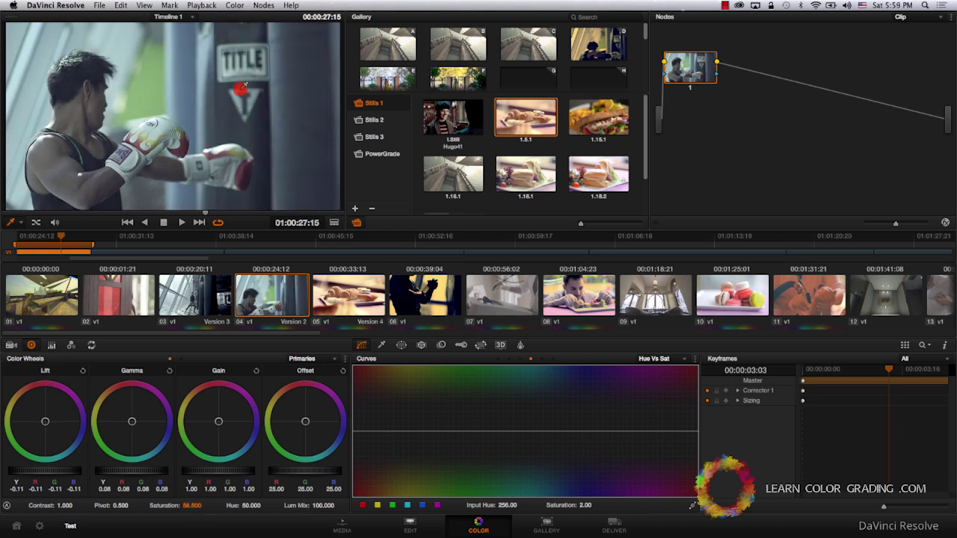
- On a new serial node, push Lift toward blue (B 0.05) and Gain toward red-orange (R 1.34, B 0.65)
left_click(263, 5)
left_click(287, 18)
mouse_move(218, 425)
left_mouse_down()
mouse_move(250, 441)
mouse_move(215, 423)
mouse_move(246, 409)
mouse_move(170, 472)
mouse_move(216, 410)
mouse_move(218, 423)
mouse_move(193, 396)
left_mouse_up()
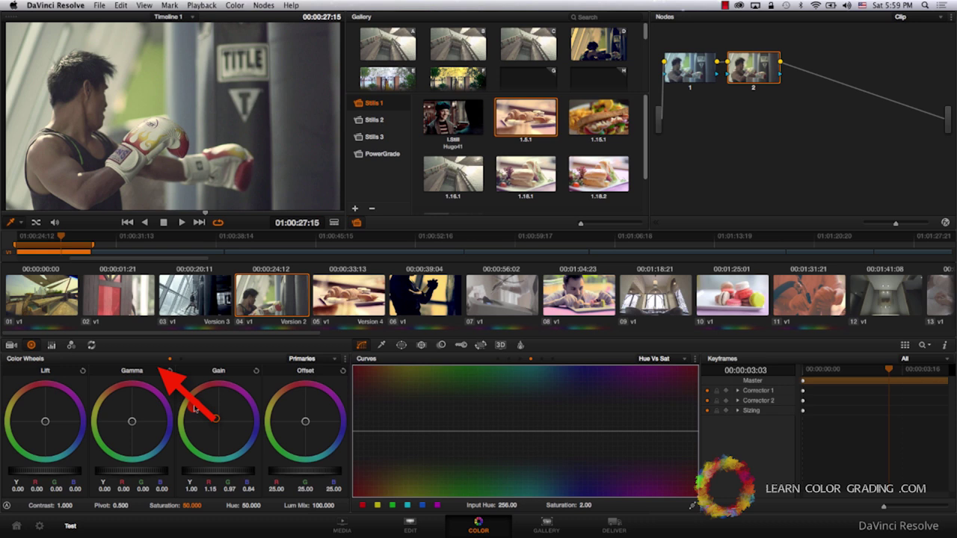
mouse_move(13, 424)
left_mouse_down()
mouse_move(49, 424)
mouse_move(49, 388)
mouse_move(45, 423)
left_mouse_up()
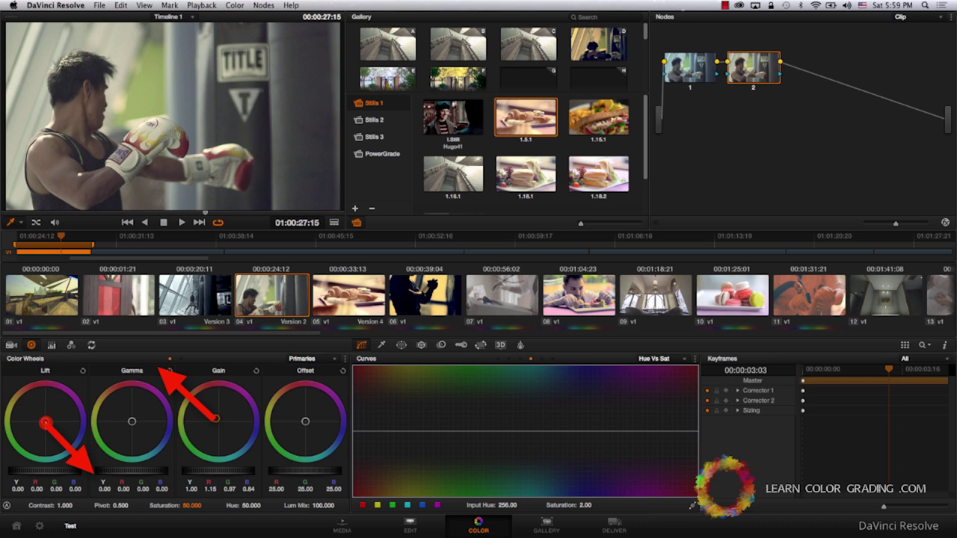
left_click_drag(45, 423, 65, 449)
mouse_move(216, 419)
left_mouse_down()
mouse_move(219, 426)
mouse_move(204, 408)
left_mouse_up()
mouse_move(47, 416)
left_mouse_down()
mouse_move(48, 433)
mouse_move(48, 424)
left_mouse_up()
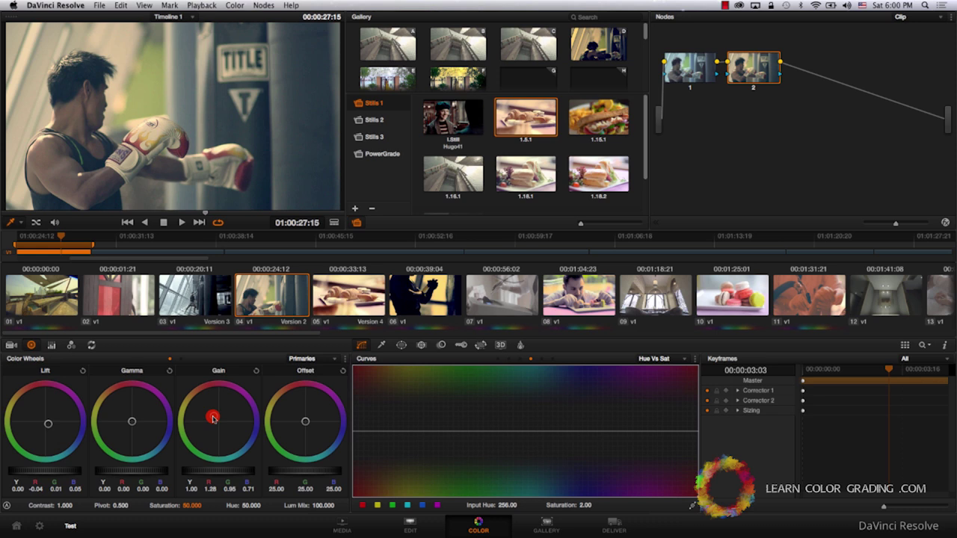
left_click_drag(212, 417, 198, 409)
- On a third serial node, set Lift to -0.06 and lower Saturation to 34.6
left_click(234, 6)
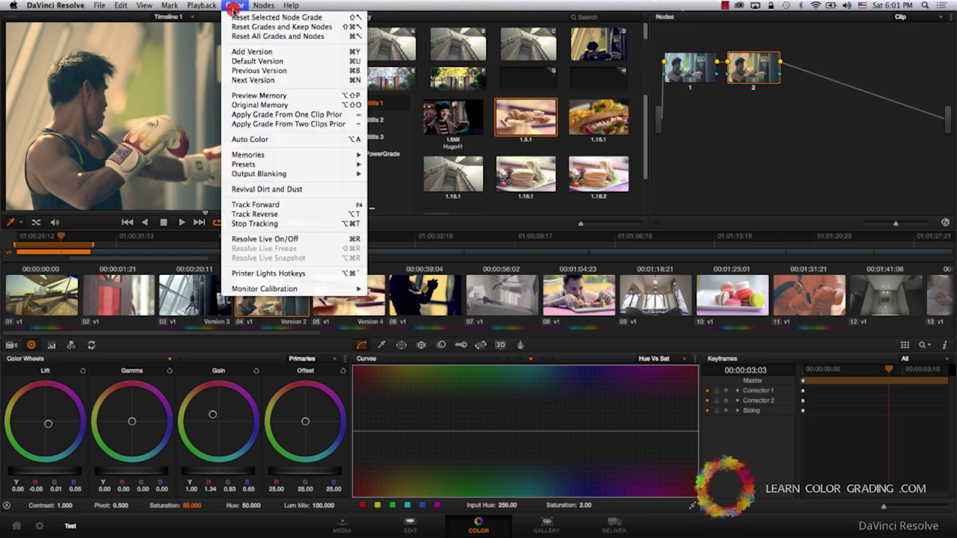
left_click(265, 19)
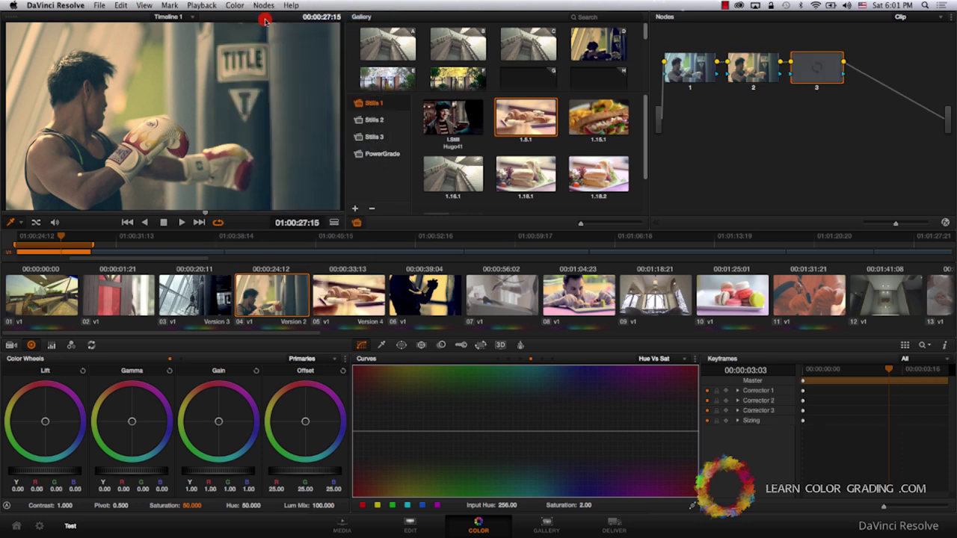
left_click(218, 171)
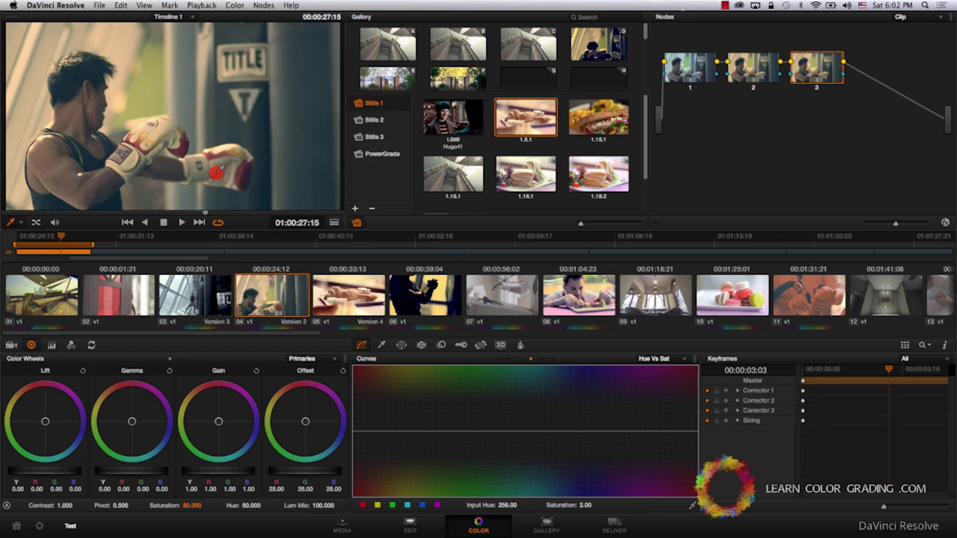
left_click(63, 471)
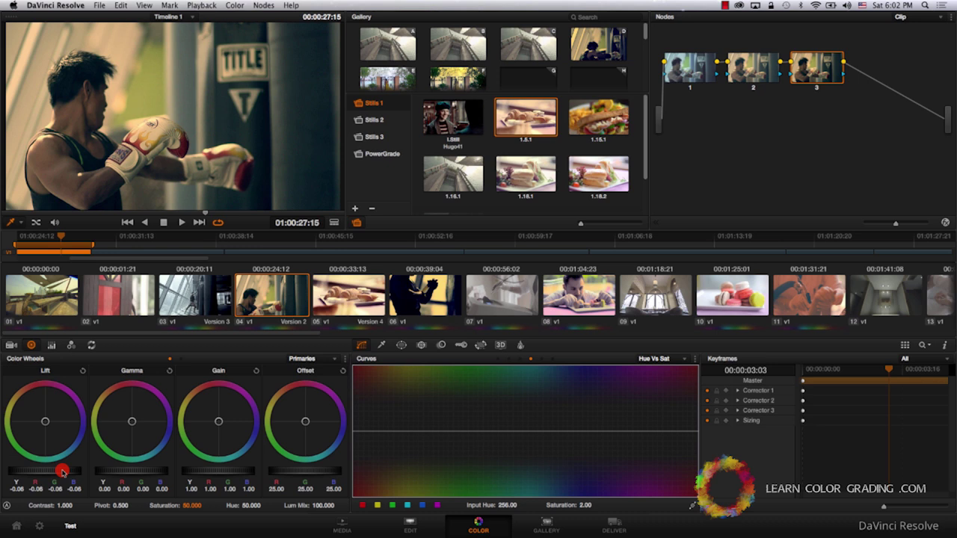
left_click(191, 507)
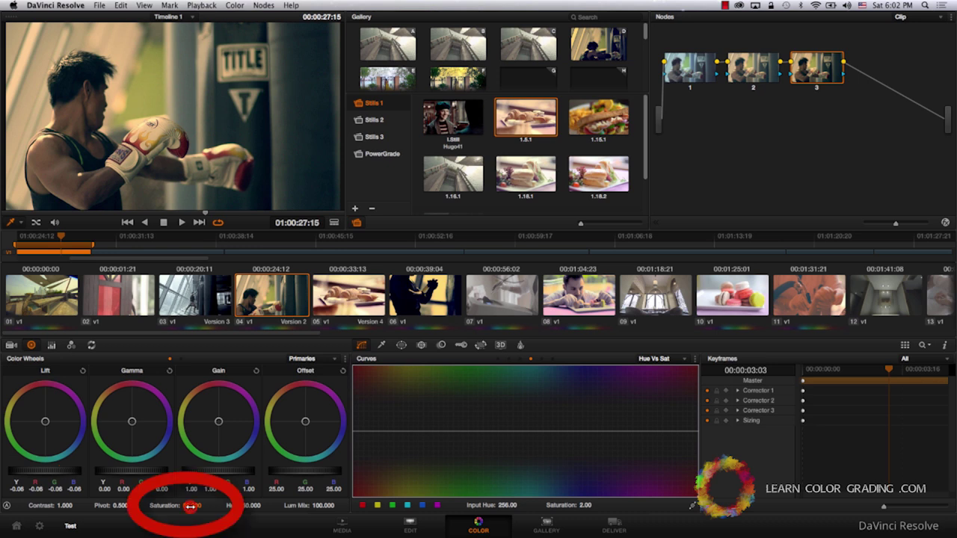
left_click_drag(191, 507, 152, 506)
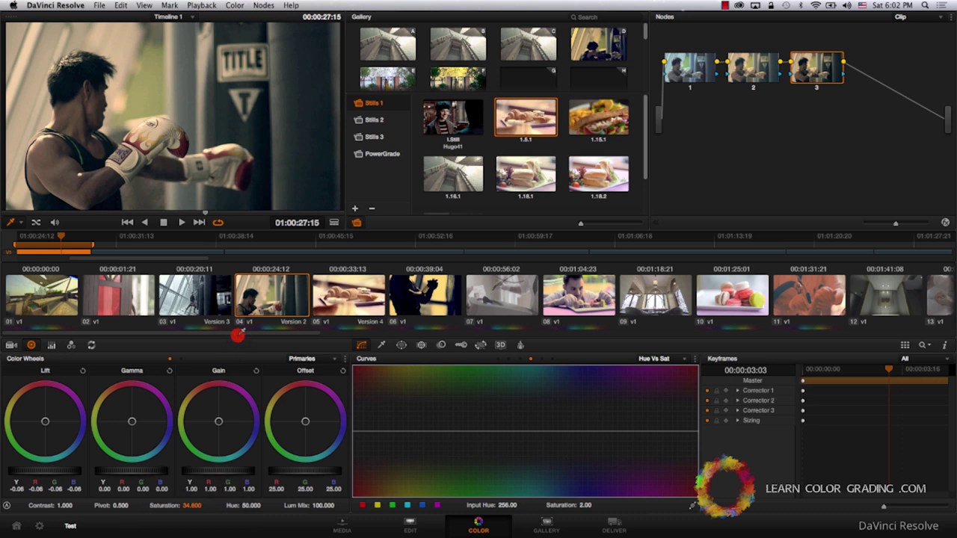
left_click(233, 6)
- Add a fourth serial node and switch the color wheels to Log mode
left_click(262, 6)
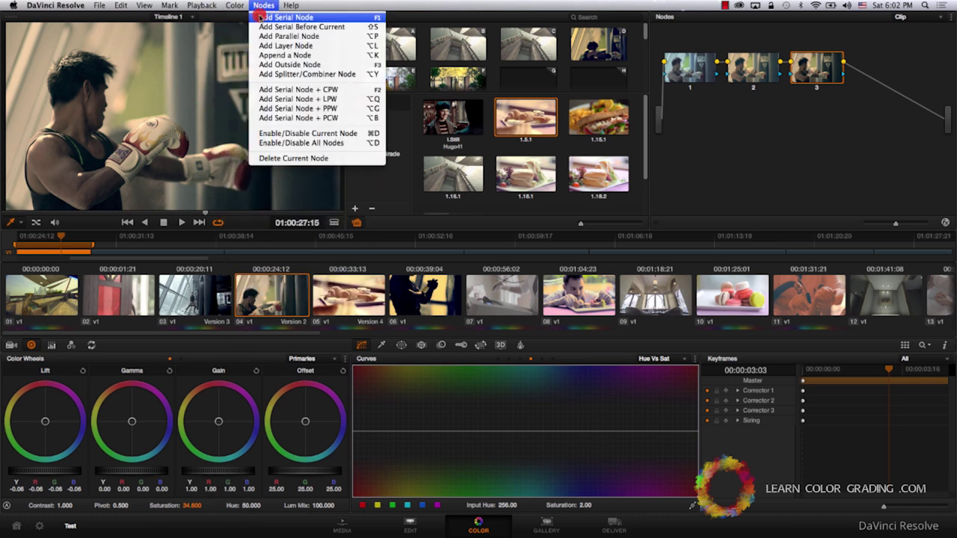
left_click(260, 17)
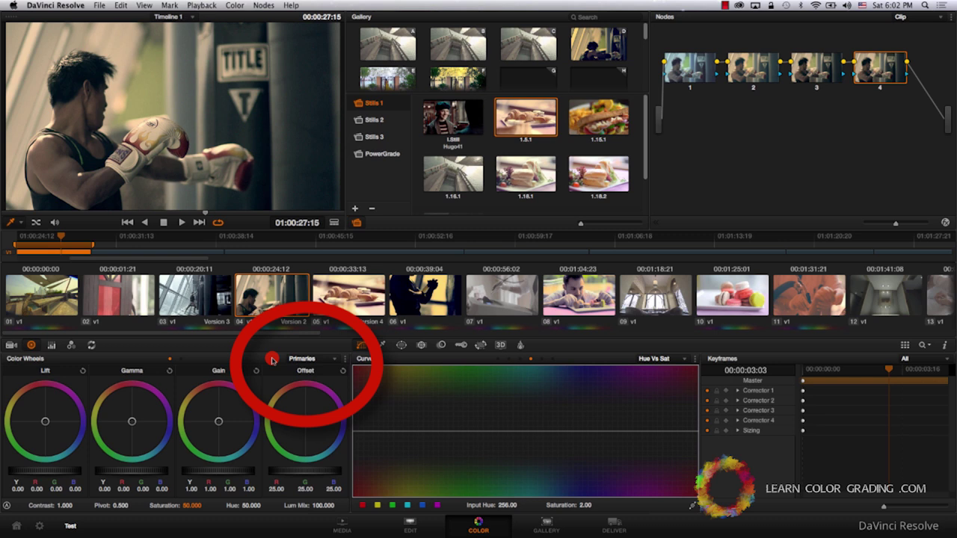
left_click(302, 359)
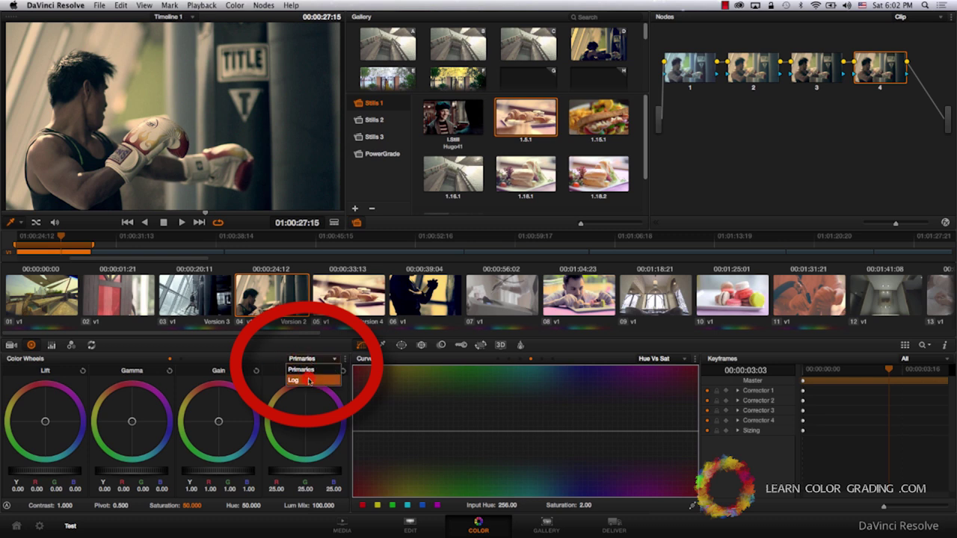
left_click(309, 381)
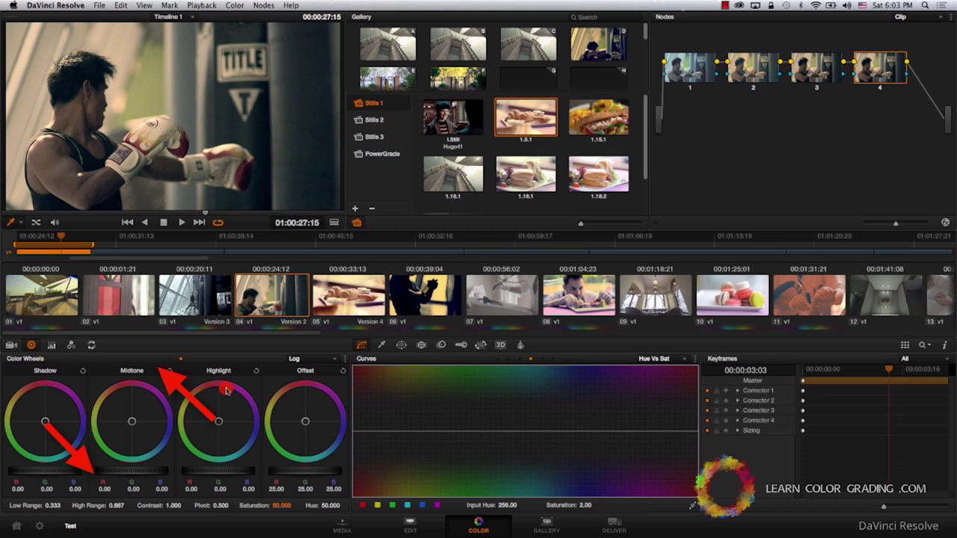
- Warm the Highlight wheel toward orange (R 0.34, B -0.30) and cool Shadows toward blue (R -0.13, B 0.08)
left_click_drag(218, 420, 206, 397)
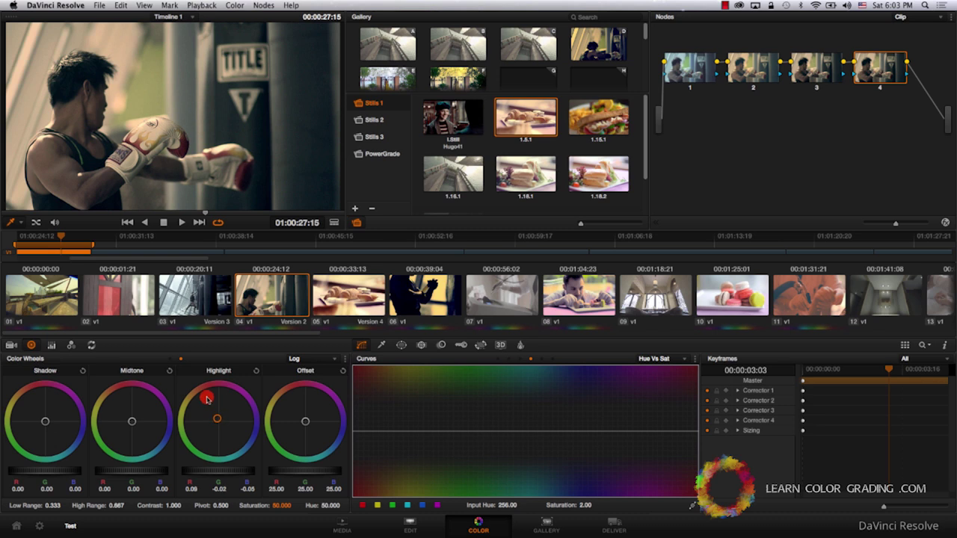
left_click_drag(55, 442, 53, 446)
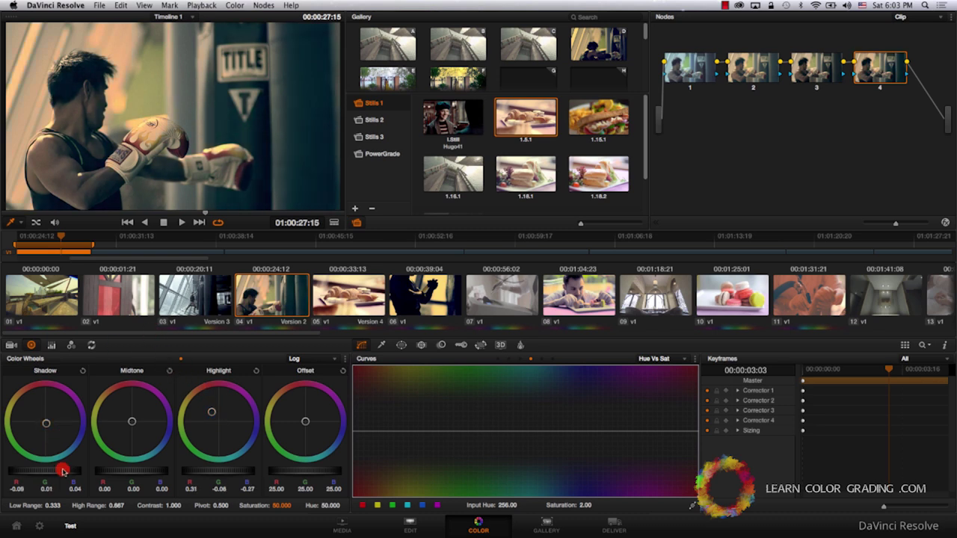
left_click_drag(190, 422, 201, 405)
left_click_drag(45, 423, 50, 427)
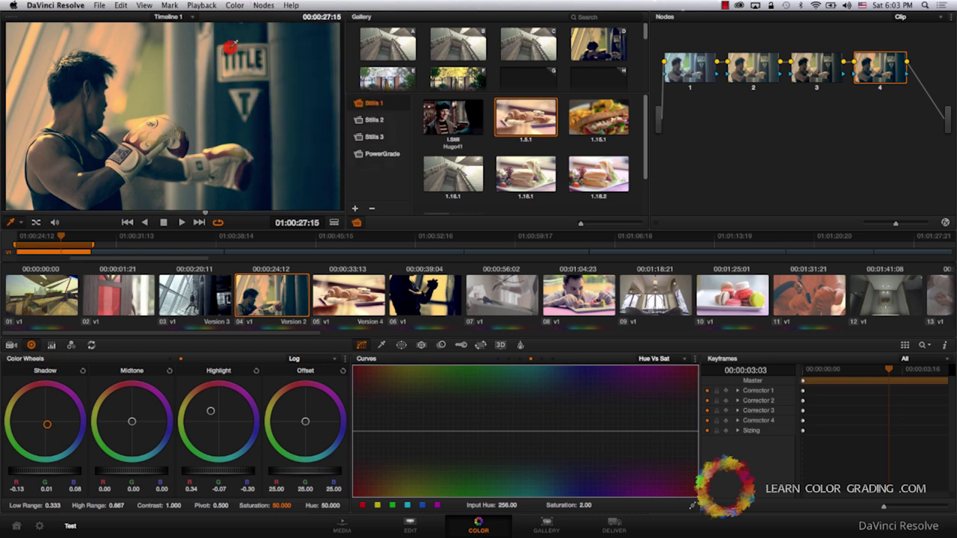
- Add a fifth node that darkens the shadows slightly to -0.05
left_click(263, 5)
left_click(284, 79)
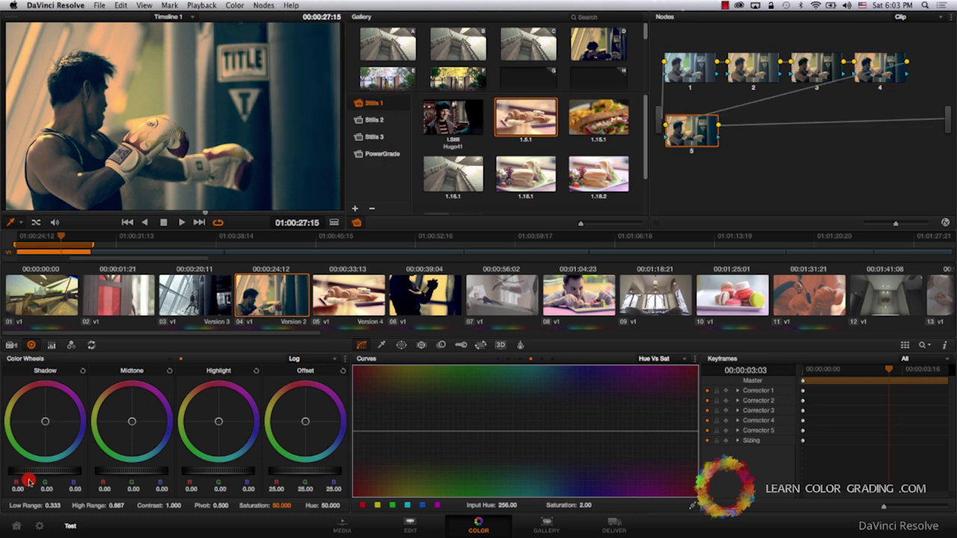
left_click_drag(46, 474, 51, 471)
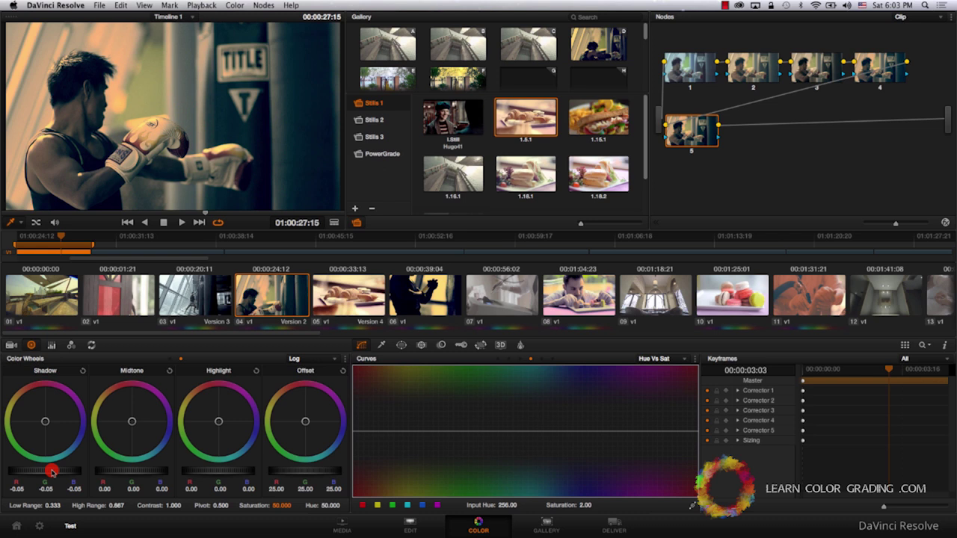
- Create a new local version of clip 04, keeping the name Version 3
right_click(273, 296)
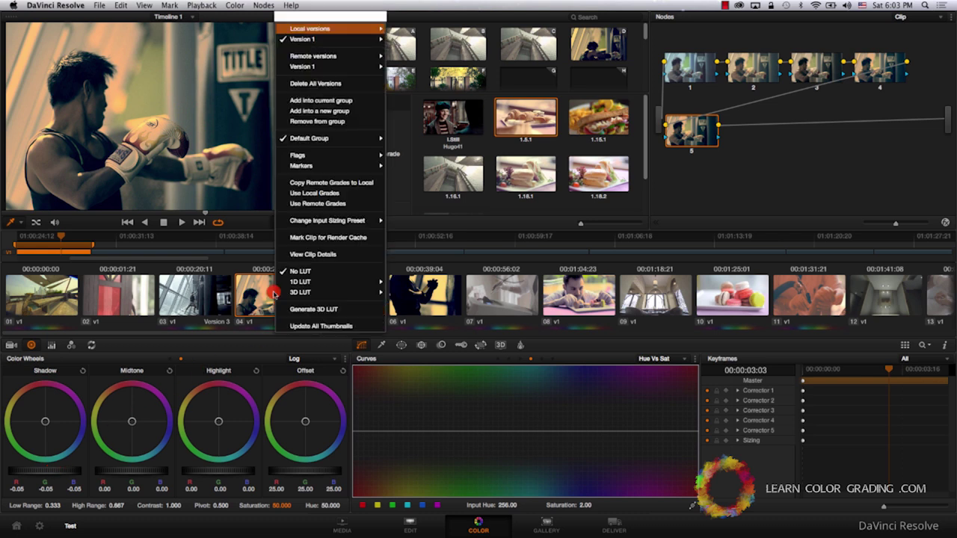
mouse_move(359, 18)
left_click(393, 20)
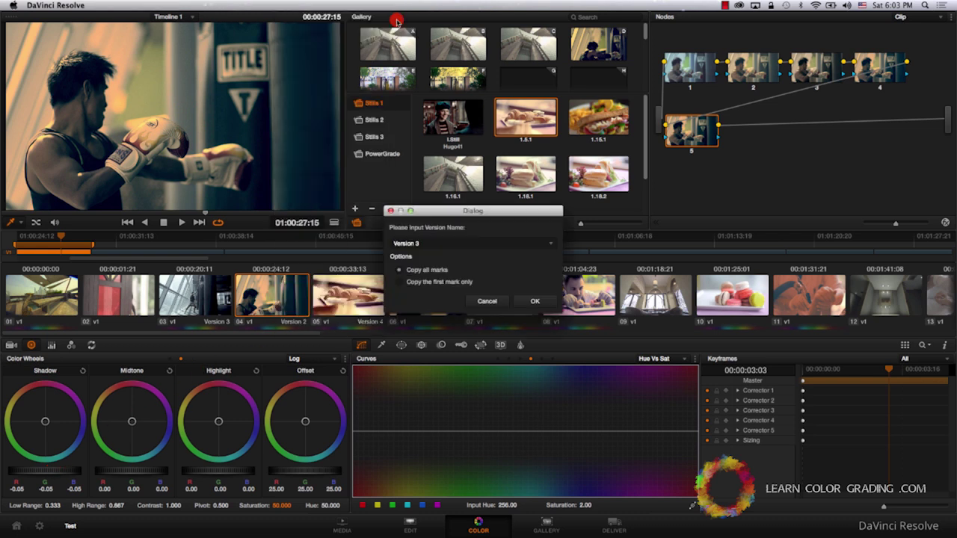
left_click(524, 300)
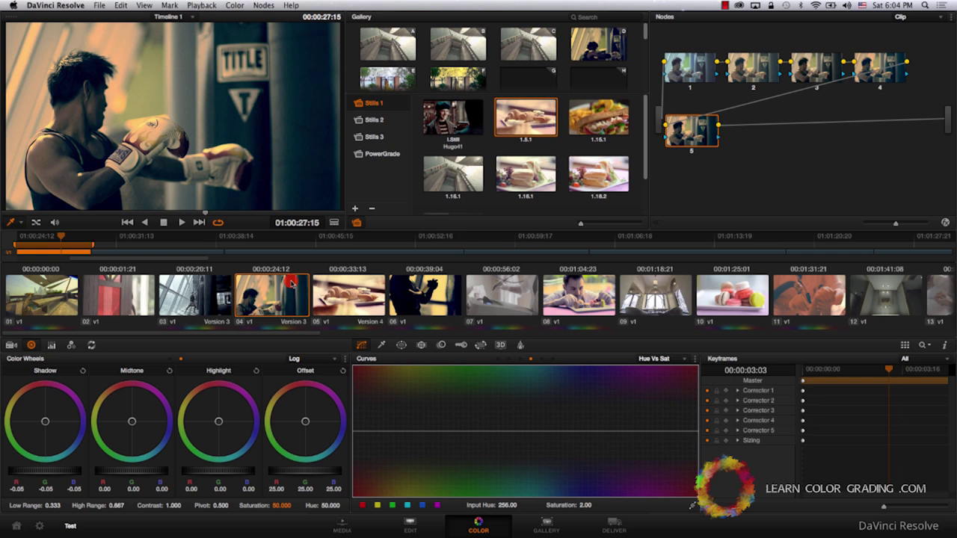
- Reset the clip to a single default node and put the Curves palette in Custom mode
left_click(235, 5)
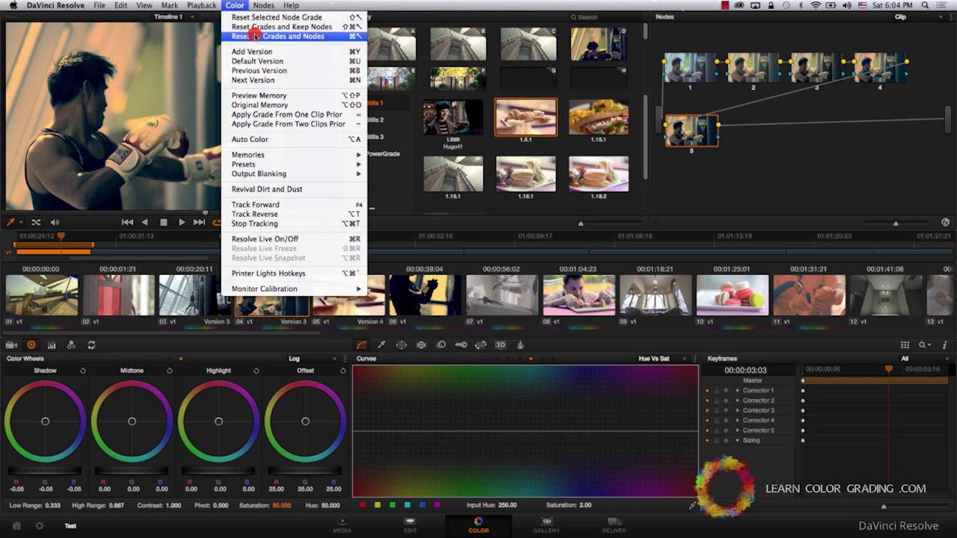
left_click(255, 35)
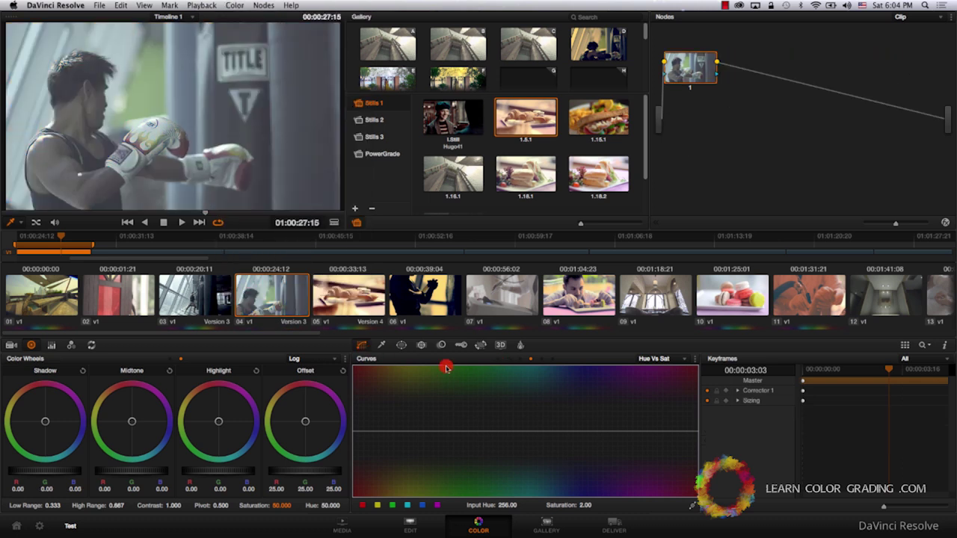
left_click(500, 360)
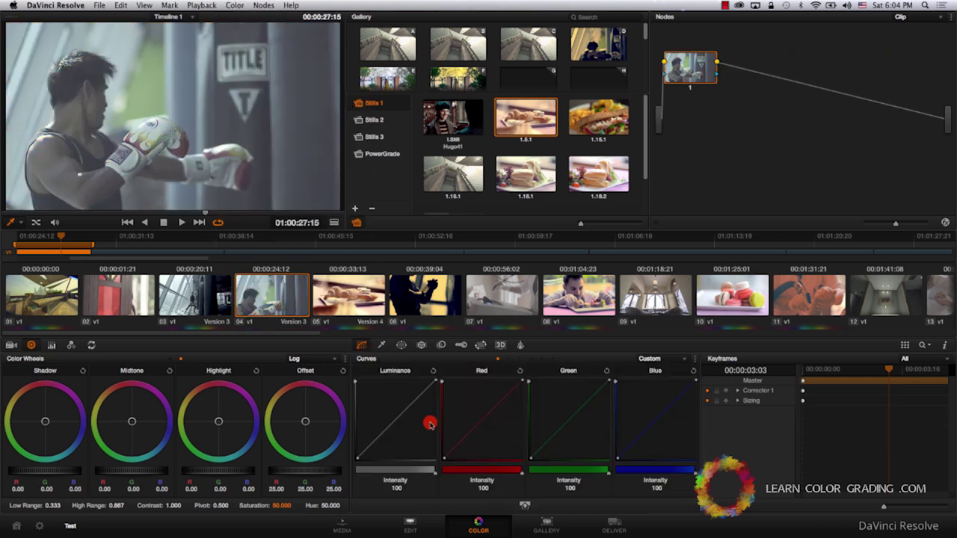
left_click(695, 359)
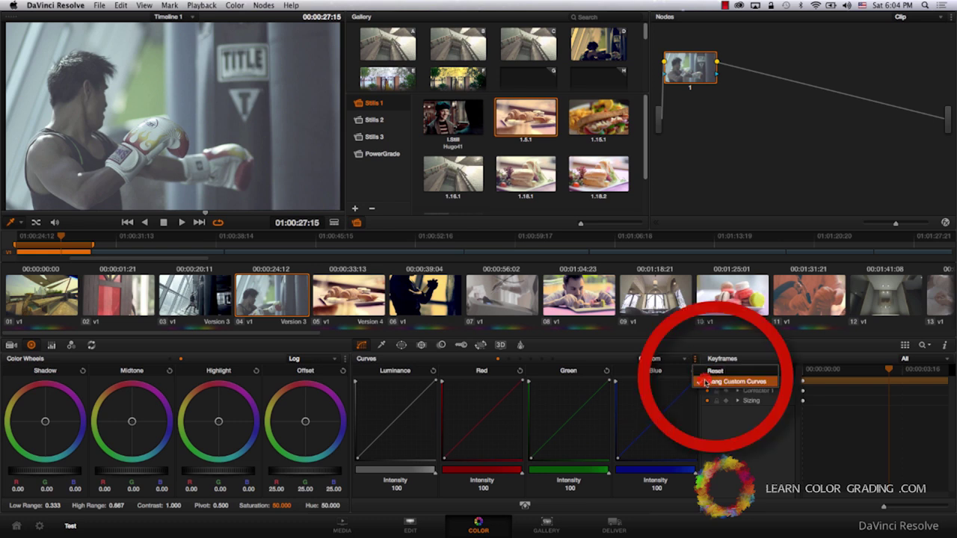
left_click(706, 382)
left_click(512, 505)
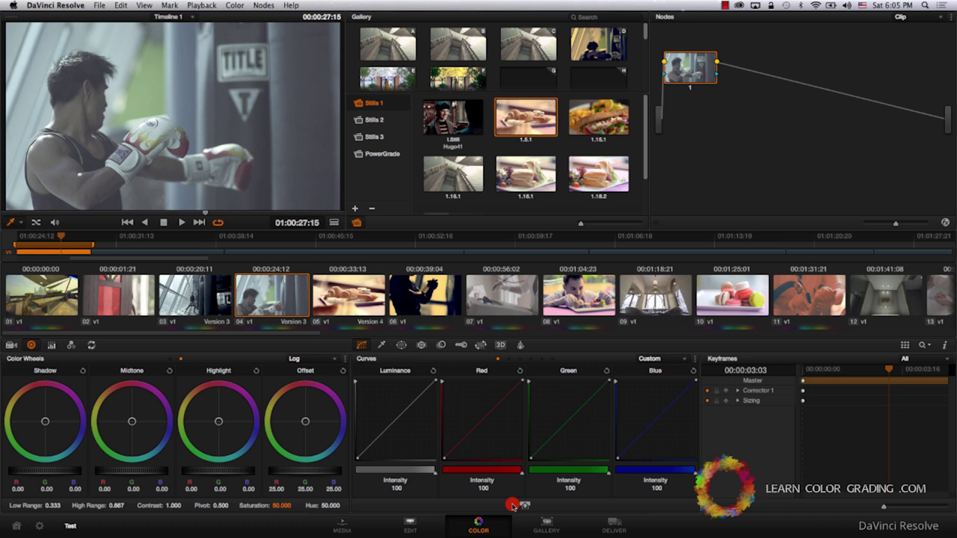
left_click_drag(512, 506, 543, 502)
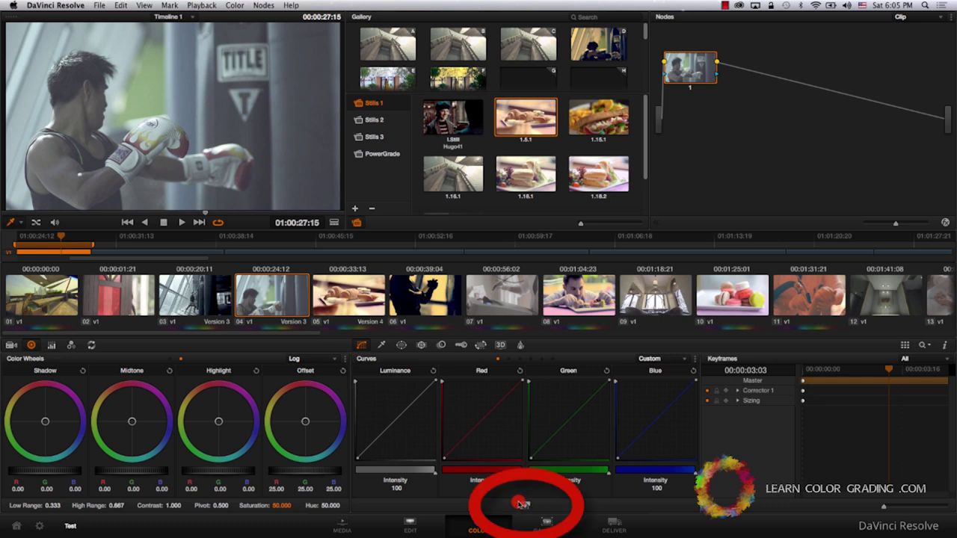
- In the enlarged curves window, drag the luminance black point right and an upper point up-left
left_click(524, 505)
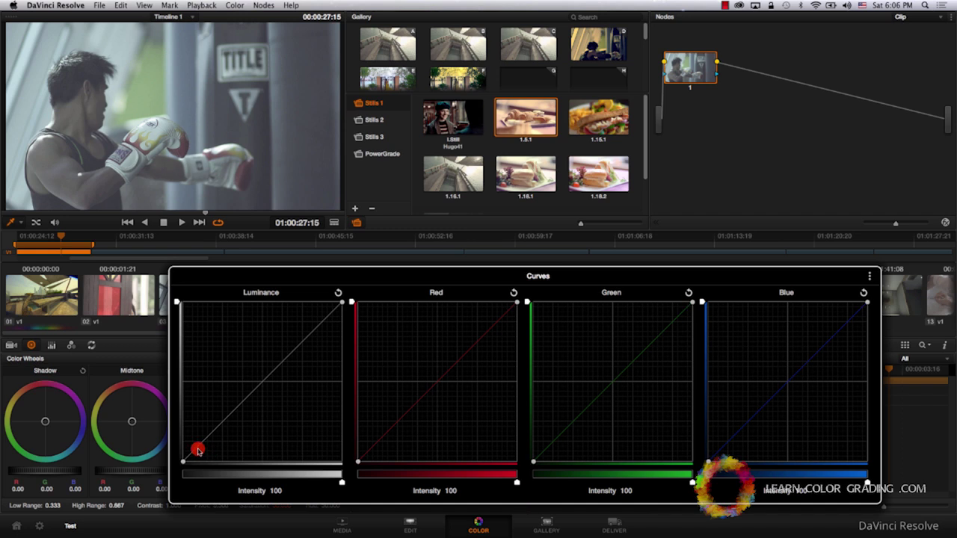
left_click_drag(197, 450, 212, 455)
left_click_drag(296, 376, 276, 350)
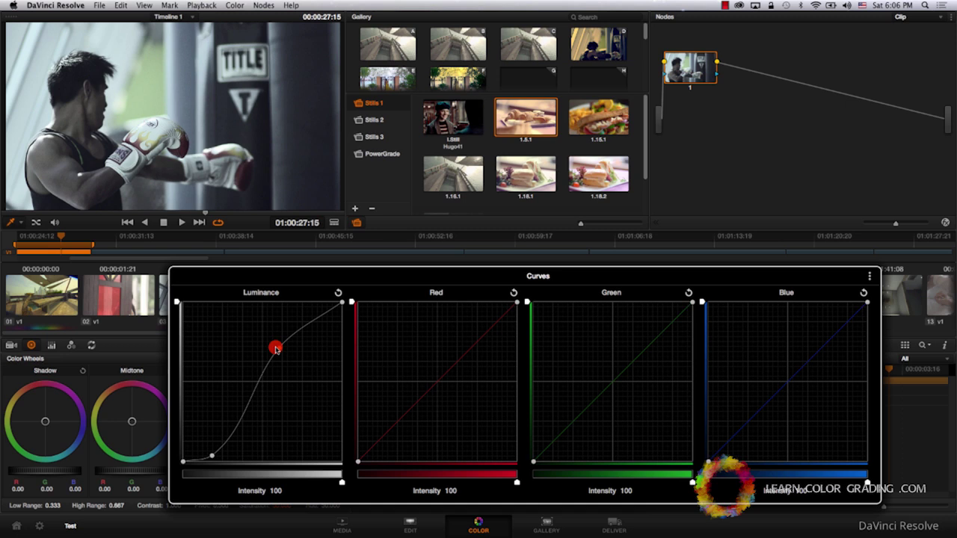
- Add a second serial node and reopen the enlarged curves window
left_click(711, 120)
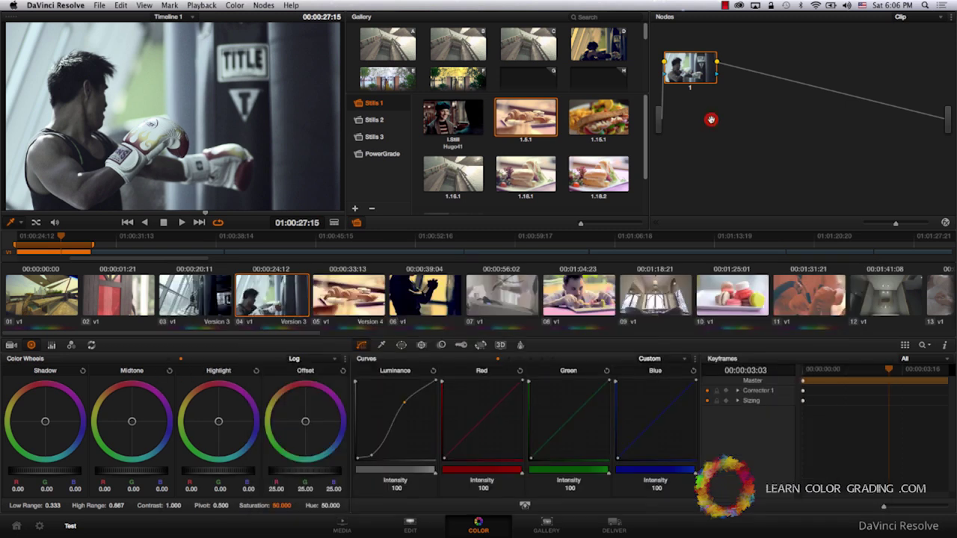
left_click(234, 5)
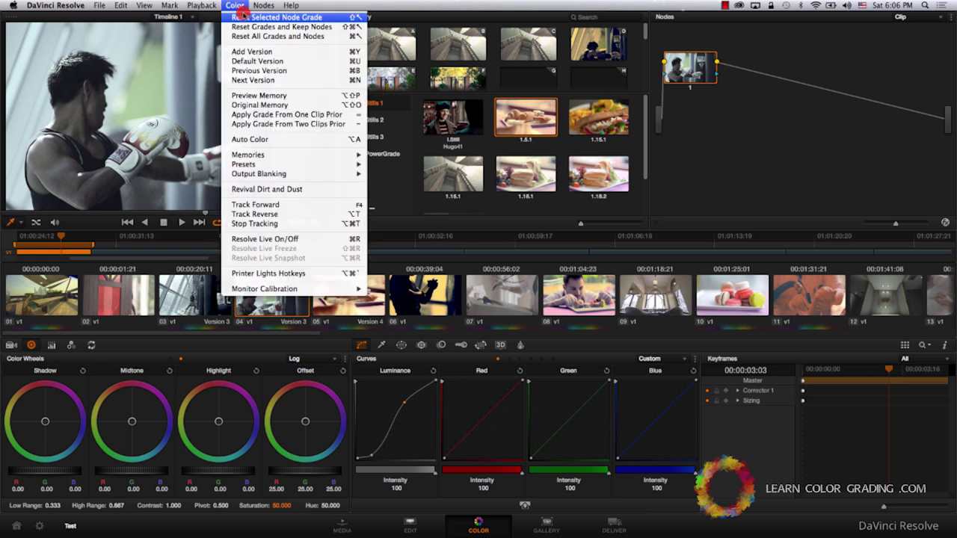
left_click(269, 17)
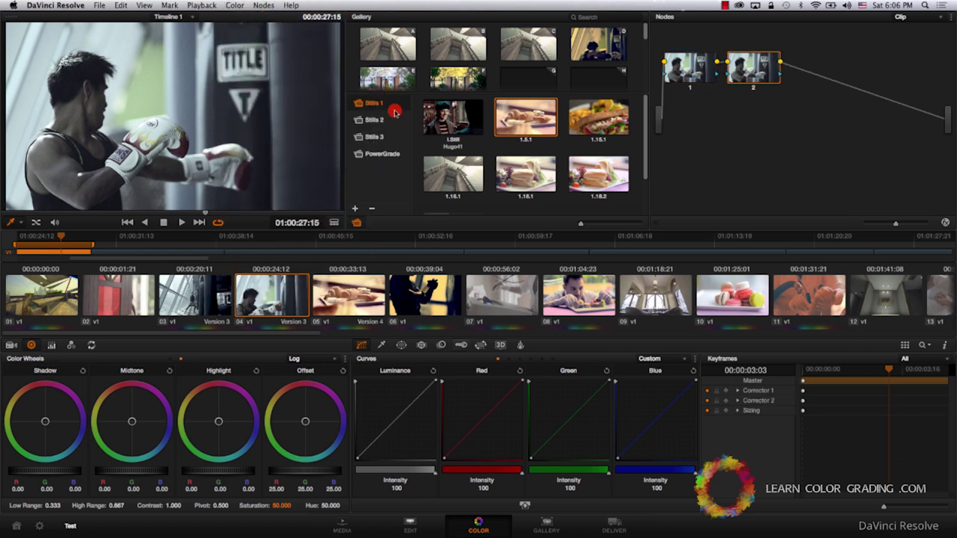
left_click(525, 505)
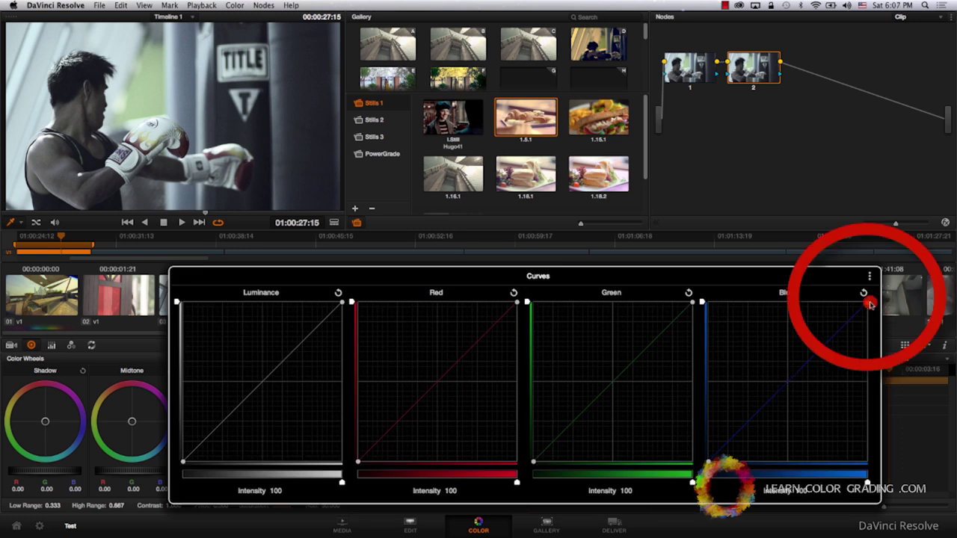
- Compress the Blue curve's ends, bend the Red curve above the diagonal, and slightly lift Luminance
left_click_drag(867, 302, 874, 342)
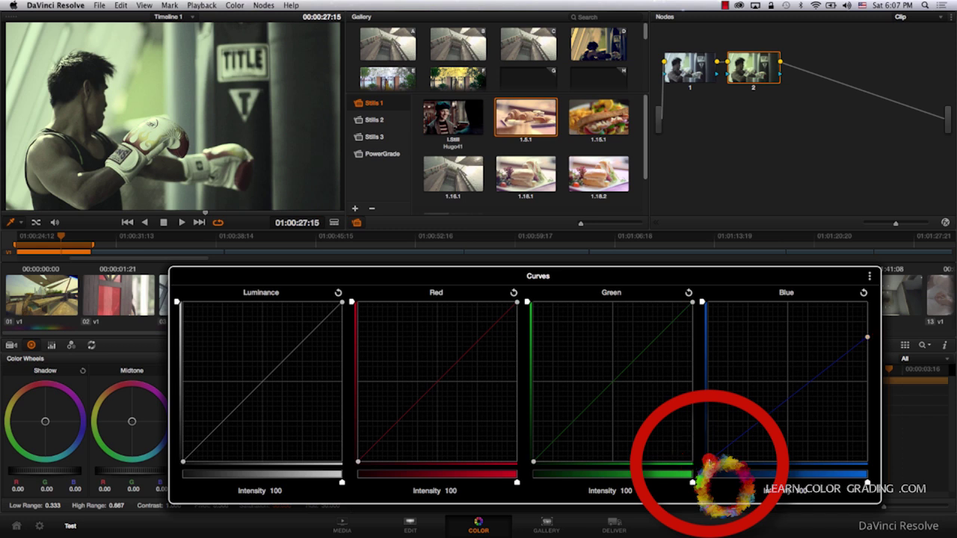
left_click_drag(709, 461, 707, 450)
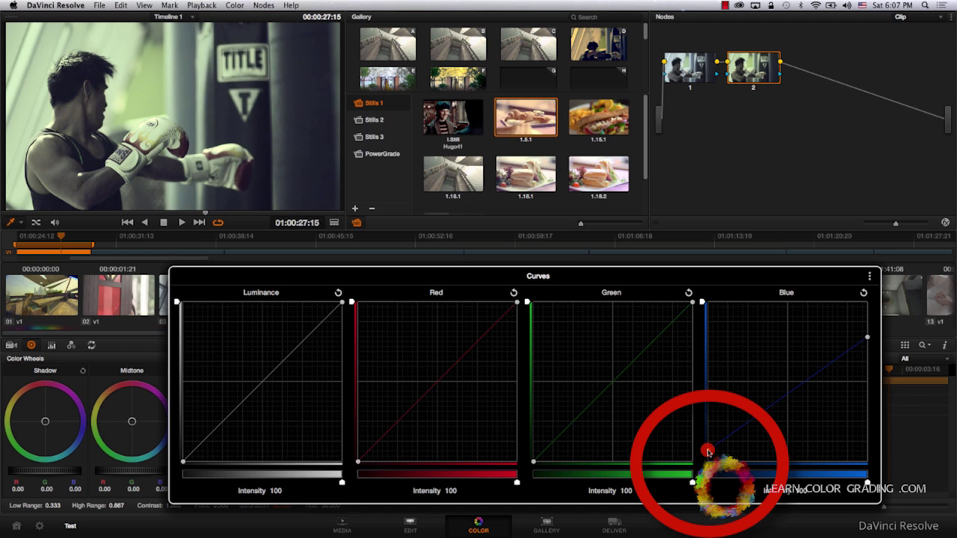
left_click(439, 383)
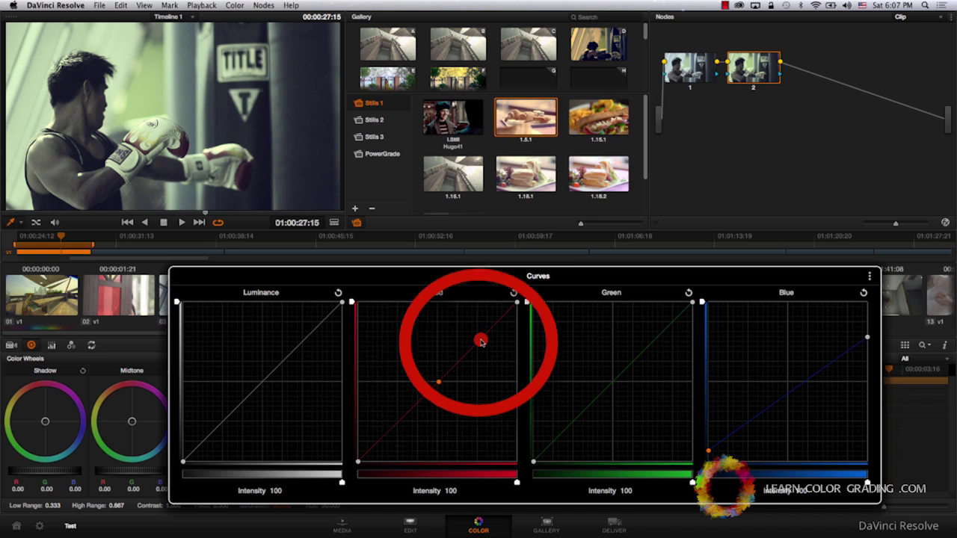
left_click_drag(480, 341, 471, 331)
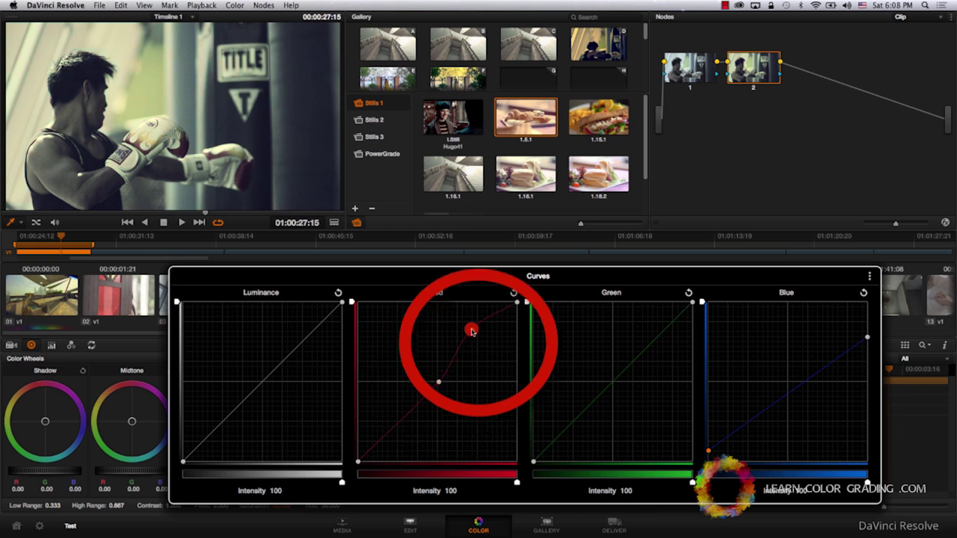
left_click(394, 426)
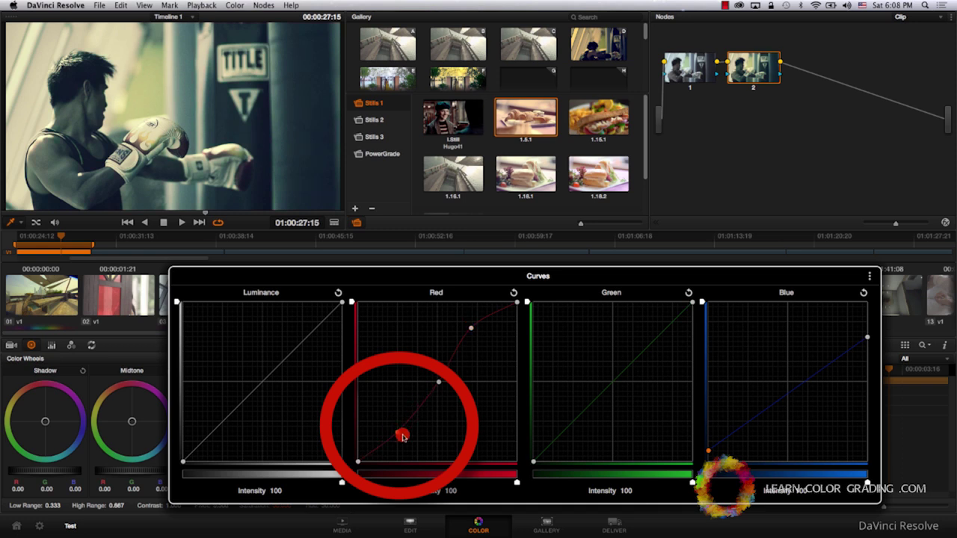
left_click(861, 333)
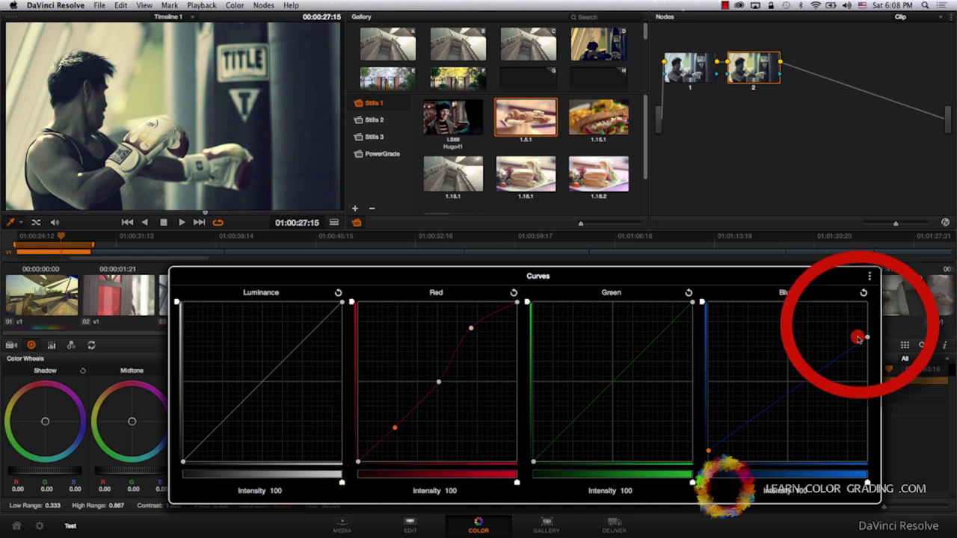
mouse_move(871, 348)
left_mouse_down()
mouse_move(867, 340)
mouse_move(869, 369)
mouse_move(867, 354)
left_mouse_up()
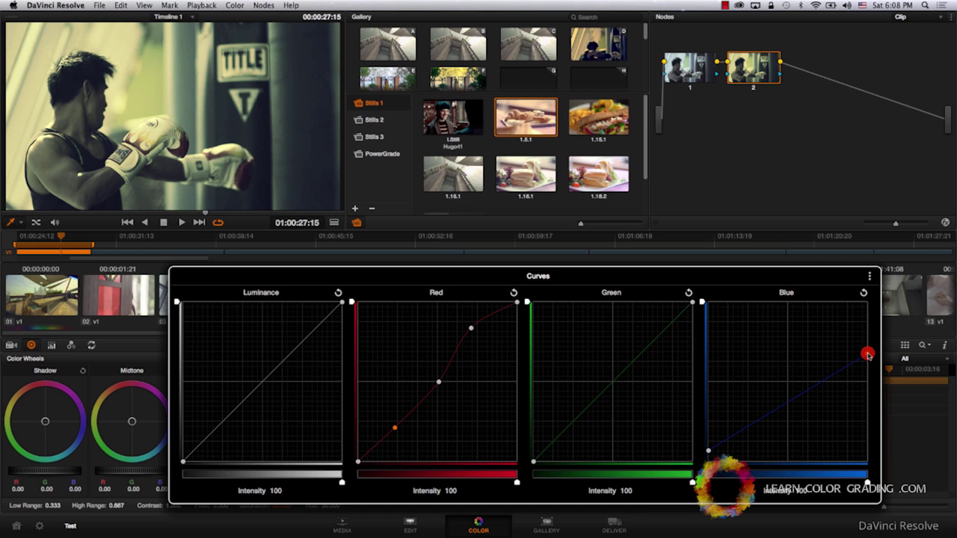
left_click_drag(259, 385, 258, 375)
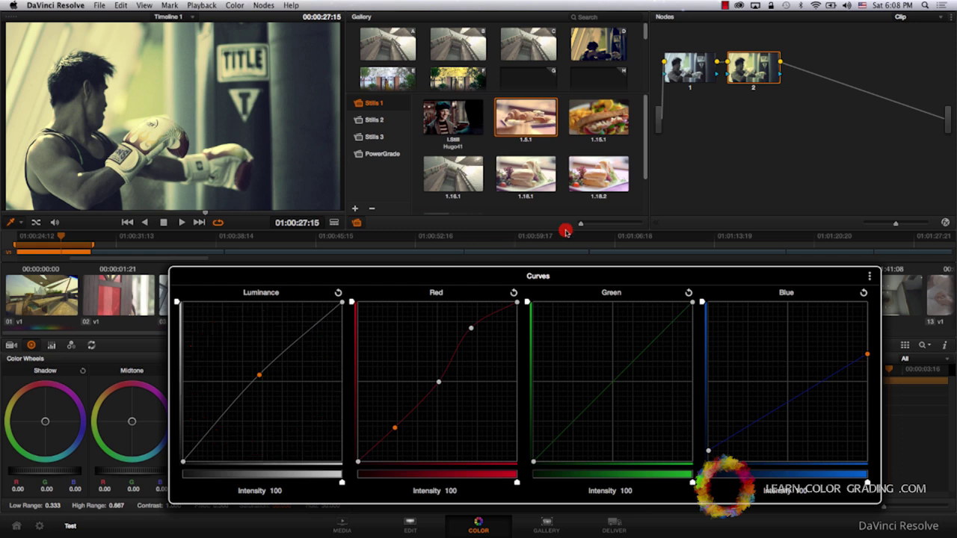
- On a third node, shift the luminance black point right and raise the upper midtones with a point
left_click(264, 5)
left_click(264, 16)
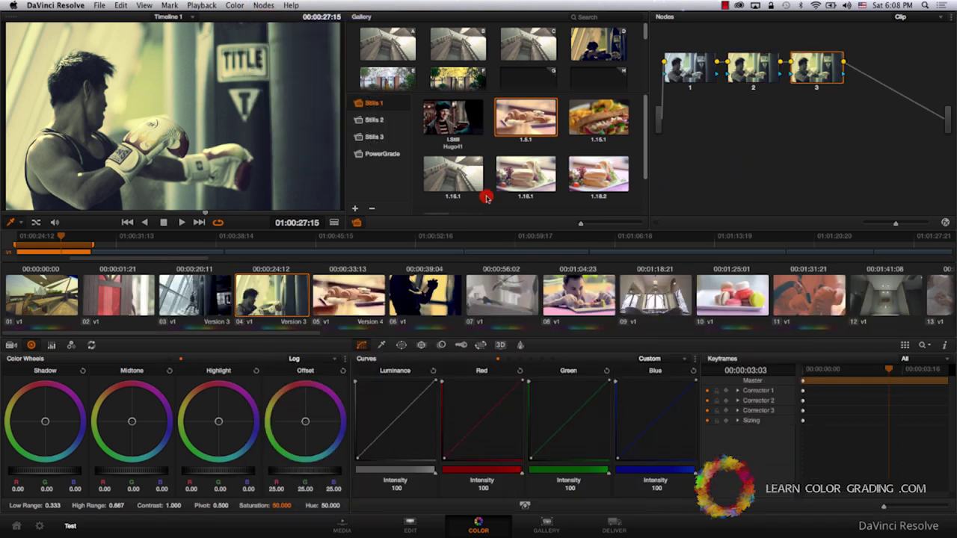
mouse_move(523, 503)
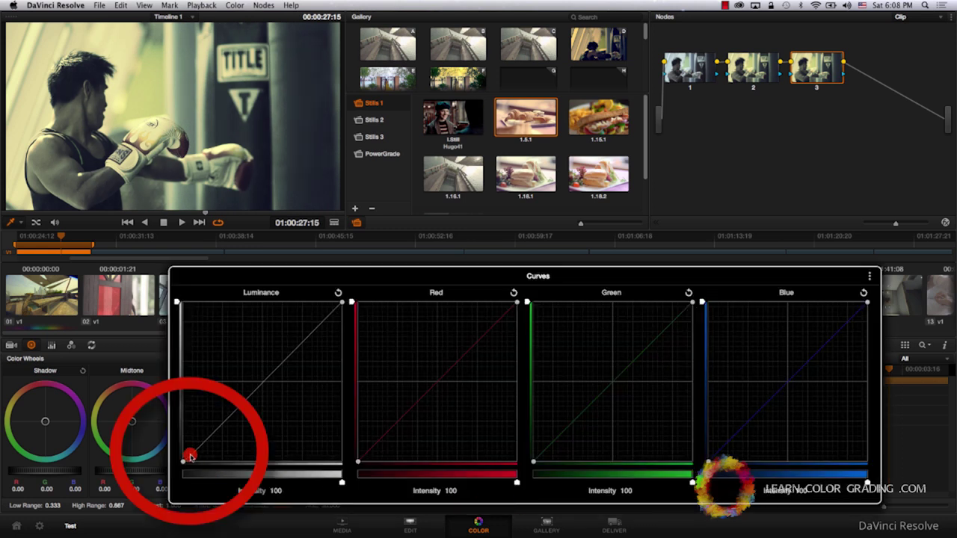
left_click_drag(193, 458, 199, 459)
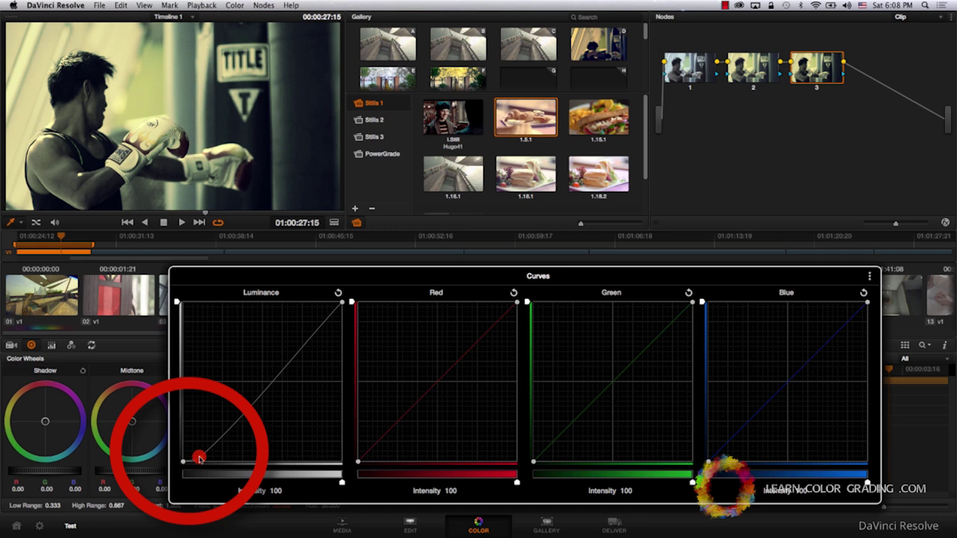
left_click(301, 336)
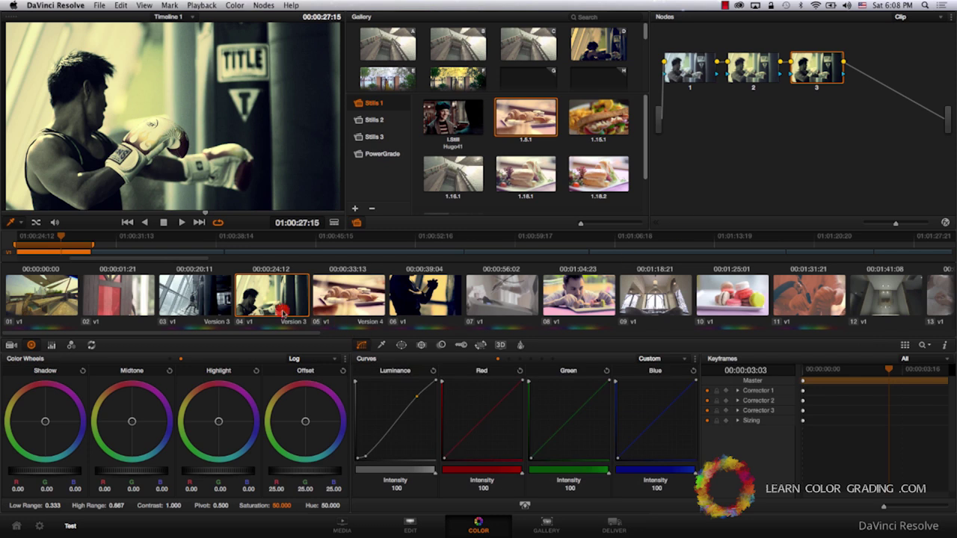
- Create a new local version of clip 04, keeping the name Version 4
right_click(278, 308)
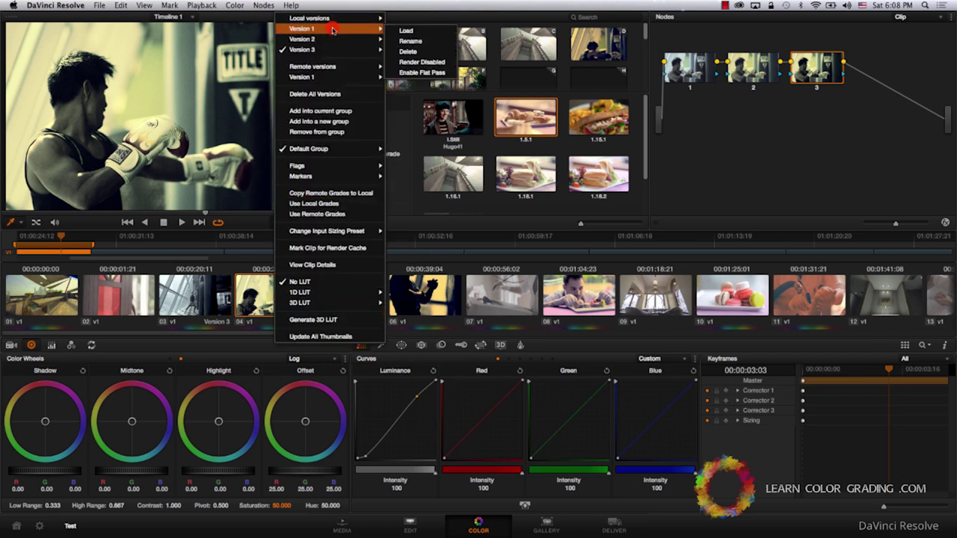
mouse_move(336, 18)
left_click(407, 18)
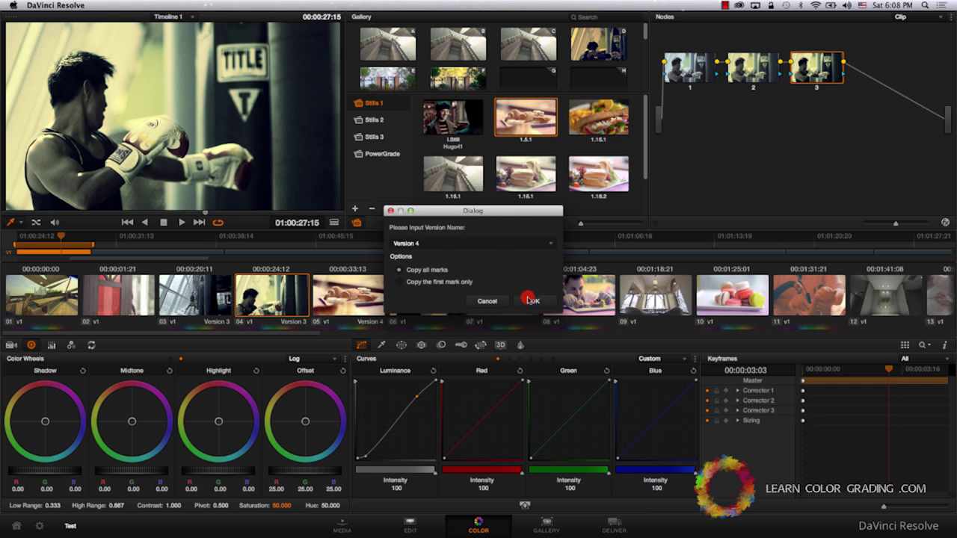
left_click(525, 299)
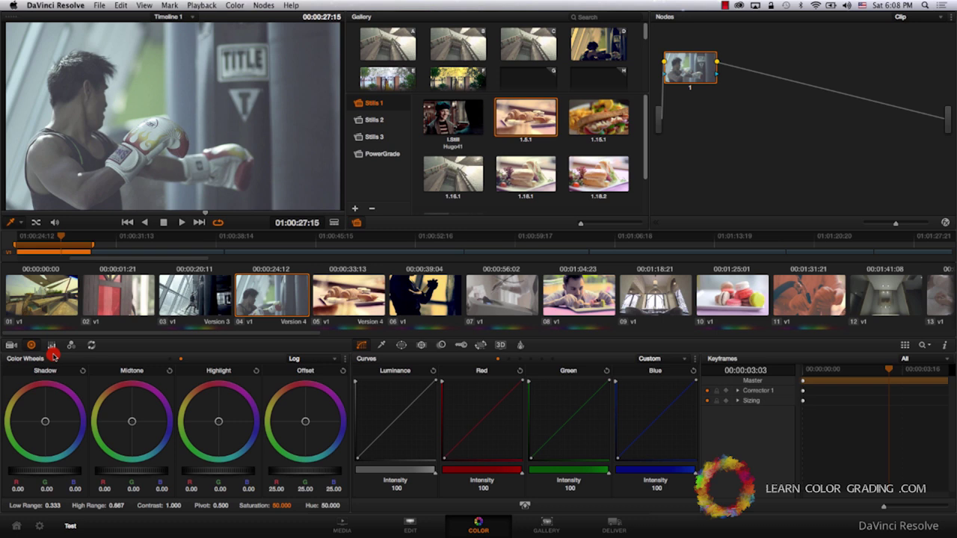
- In Primaries Bars, set master Lift to -0.13, Gamma to 0.08 and Saturation to 42
left_click(50, 346)
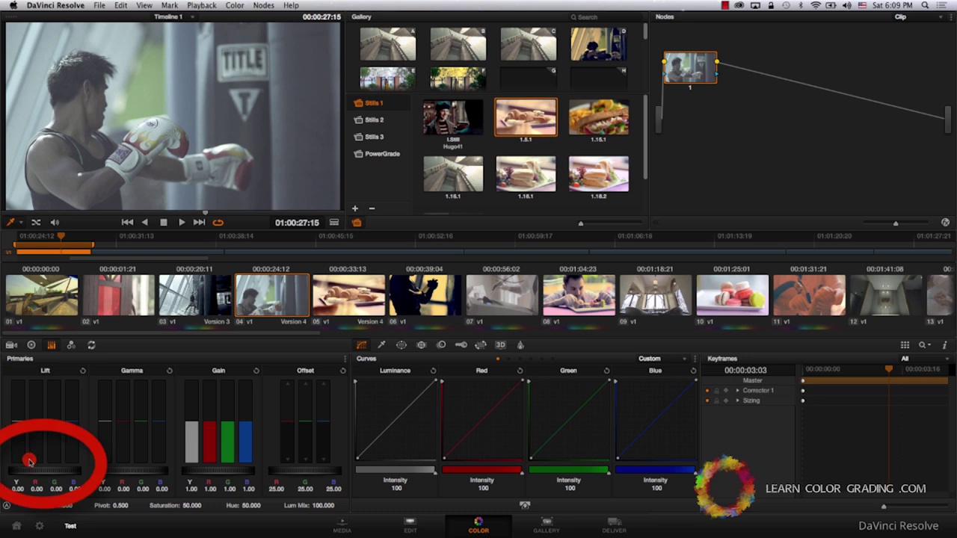
left_click_drag(41, 470, 36, 469)
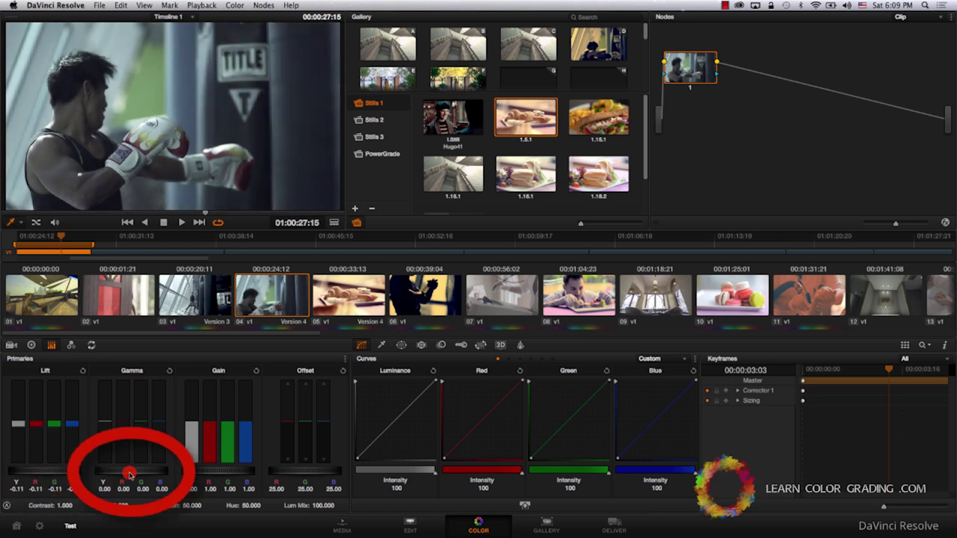
left_click_drag(129, 474, 135, 474)
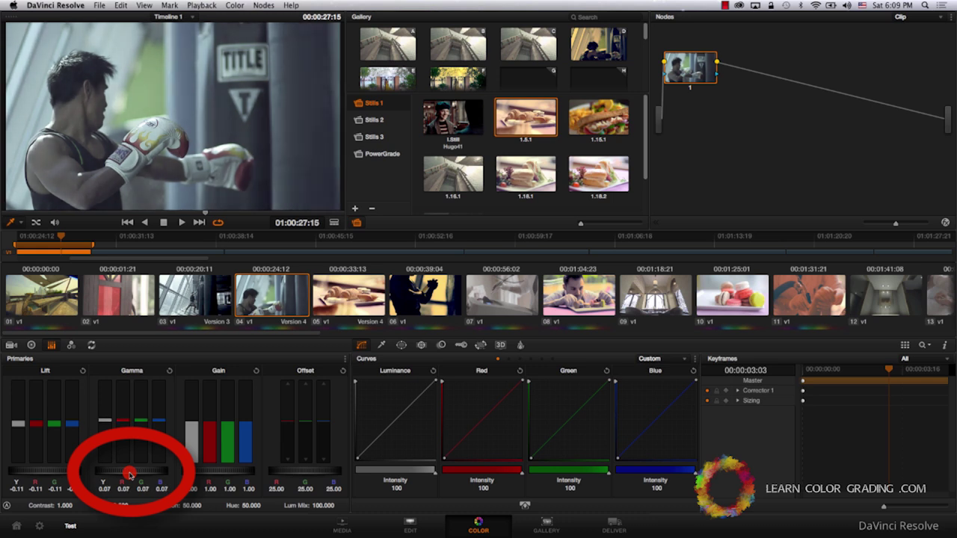
left_click_drag(56, 474, 55, 474)
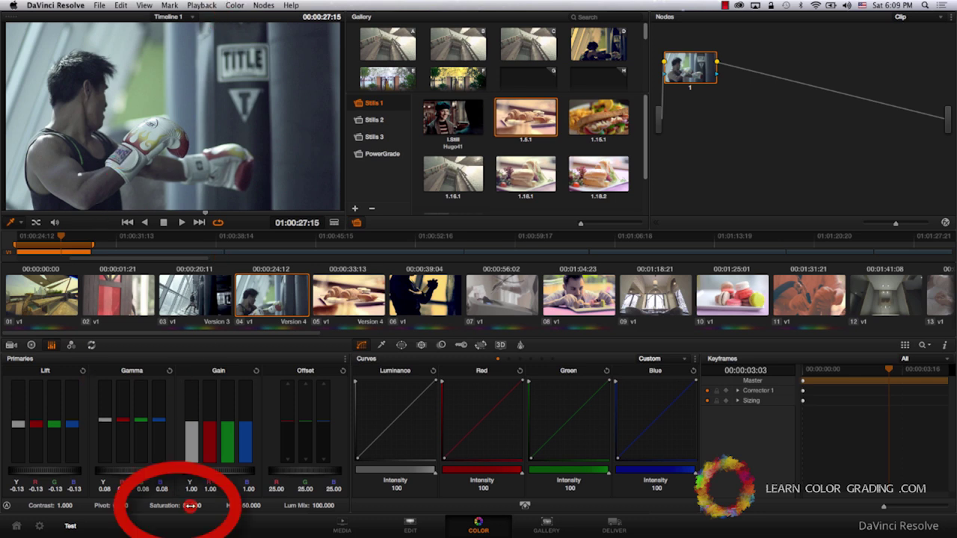
left_click_drag(191, 506, 183, 506)
- Add two more serial nodes after the first node, using Option+S
left_click(264, 5)
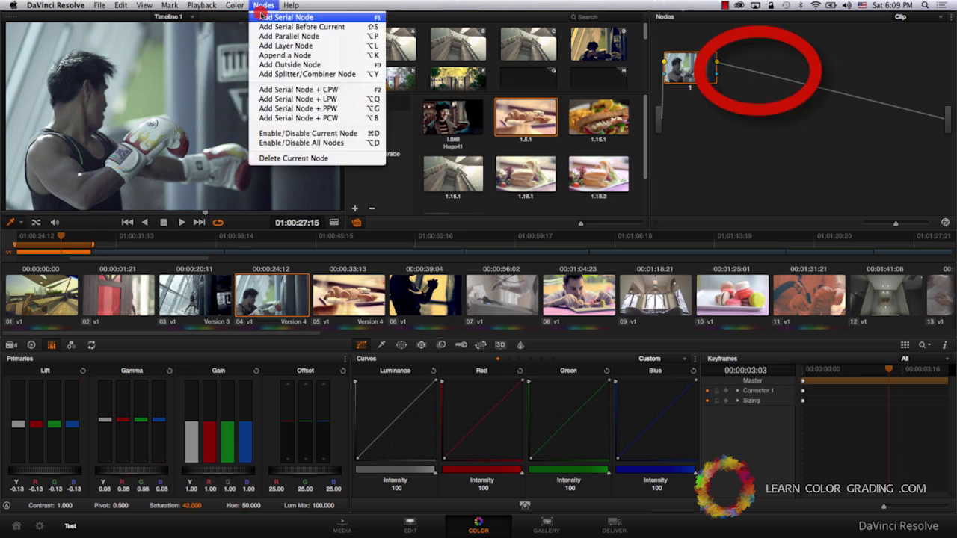
left_click(233, 7)
key("alt+s")
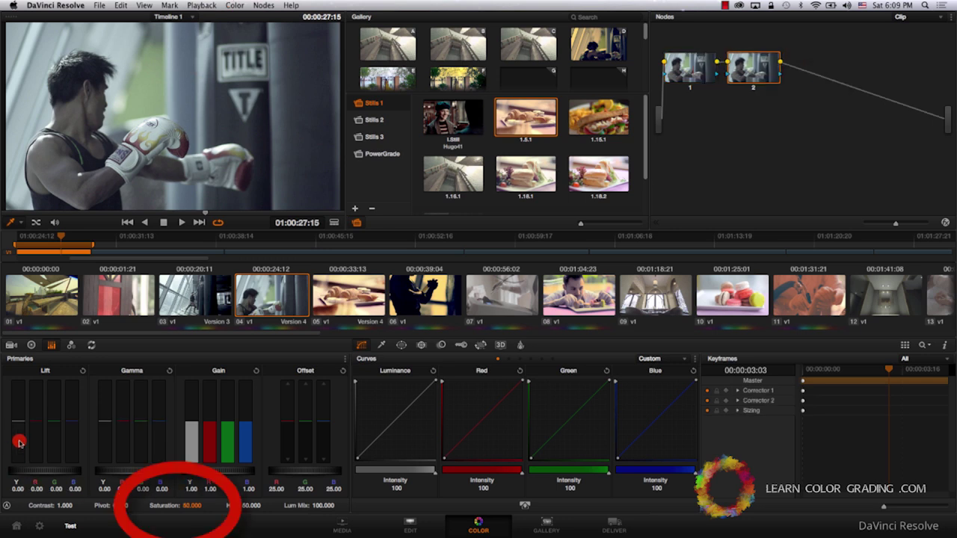
key("alt+s")
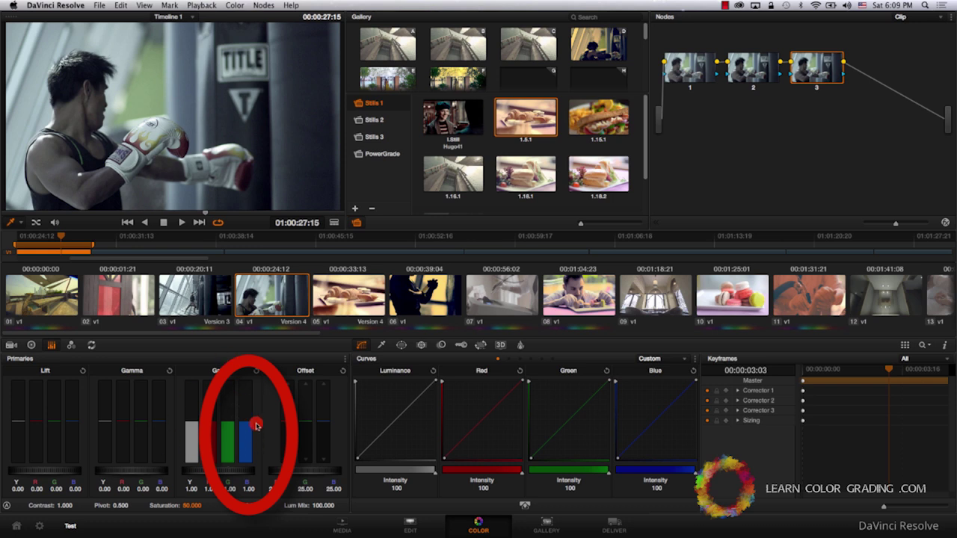
- In node 3, set Gain blue to 0.81 and Gain red to 1.19, with Lift R -0.04 and Lift B 0.04
left_click_drag(249, 419, 249, 427)
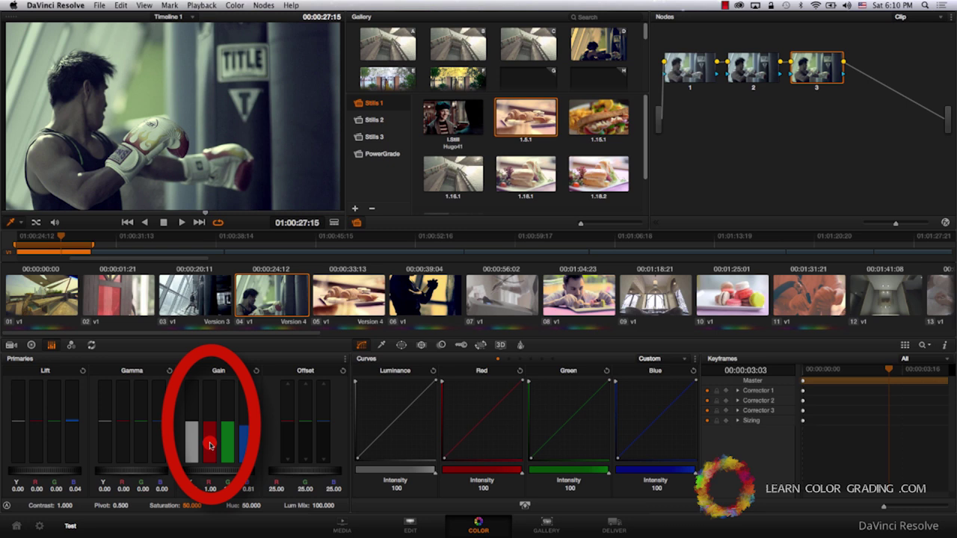
left_click_drag(210, 446, 206, 446)
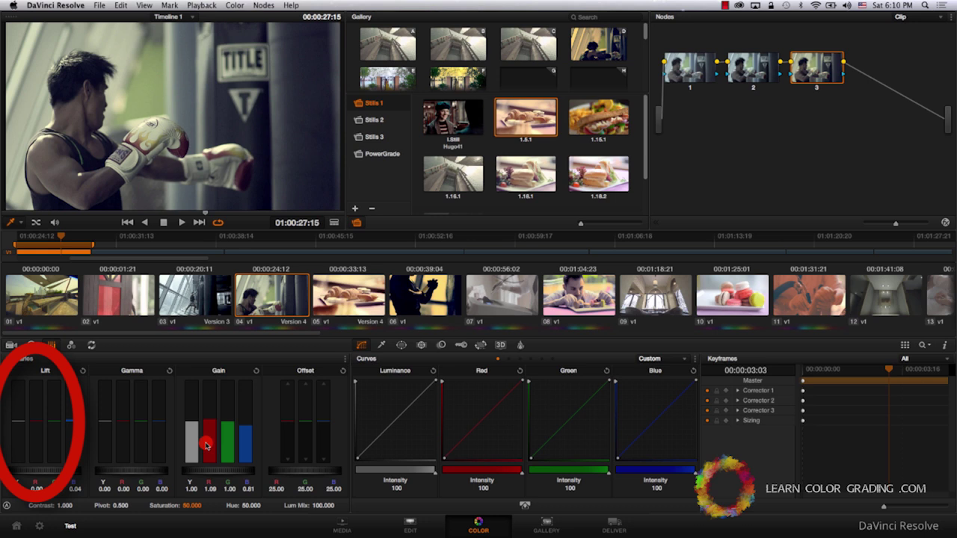
left_click_drag(42, 445, 36, 445)
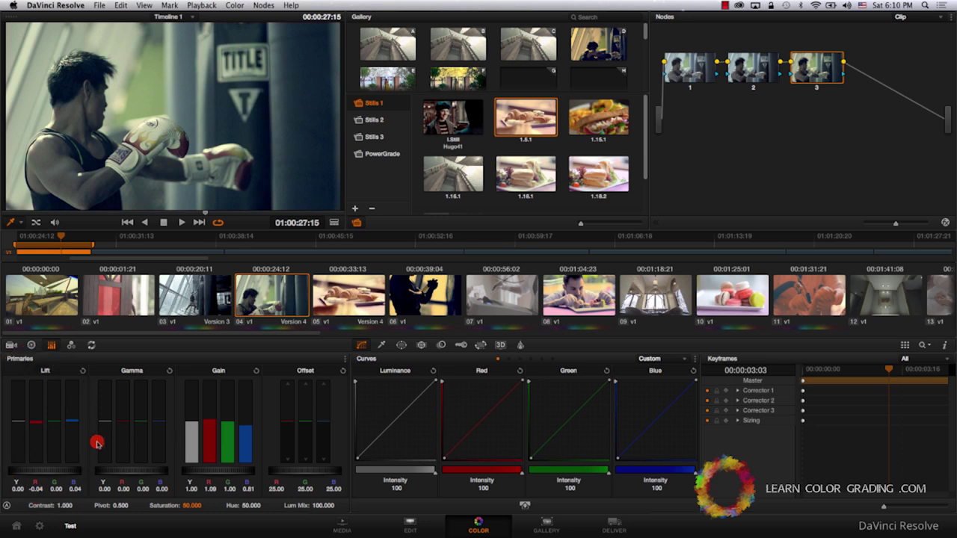
left_click_drag(208, 452, 208, 453)
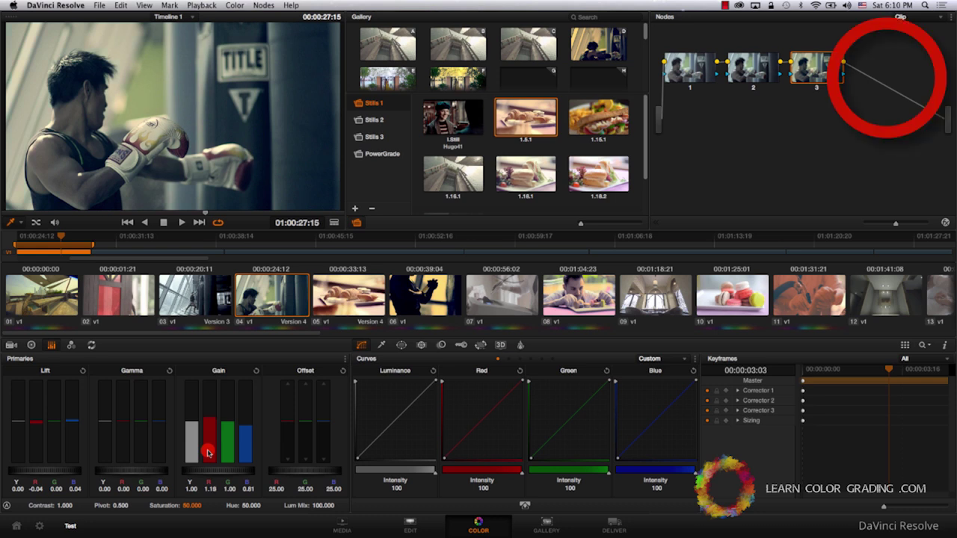
- Add a fourth node with Lift -0.03, then save the grade as local Version 5
key("alt+s")
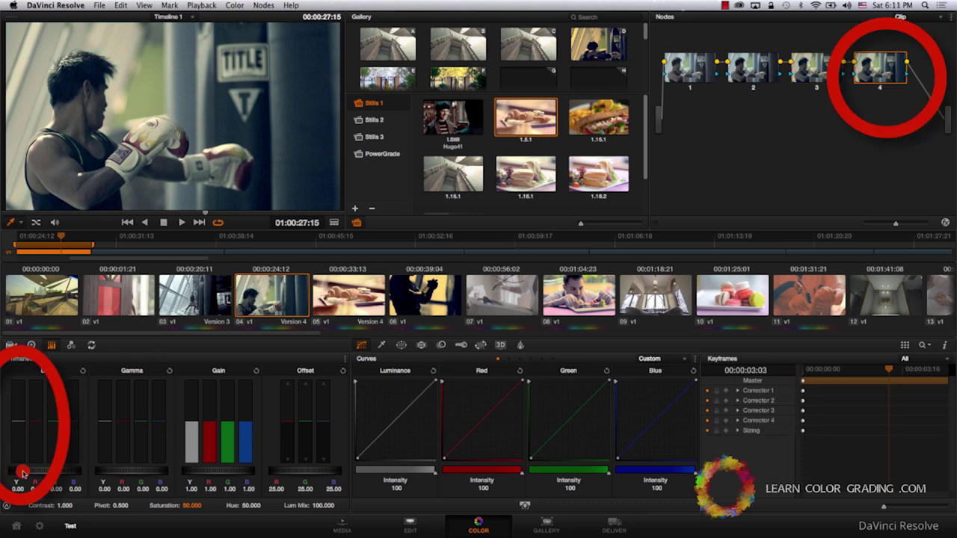
left_click_drag(17, 439, 15, 441)
right_click(276, 295)
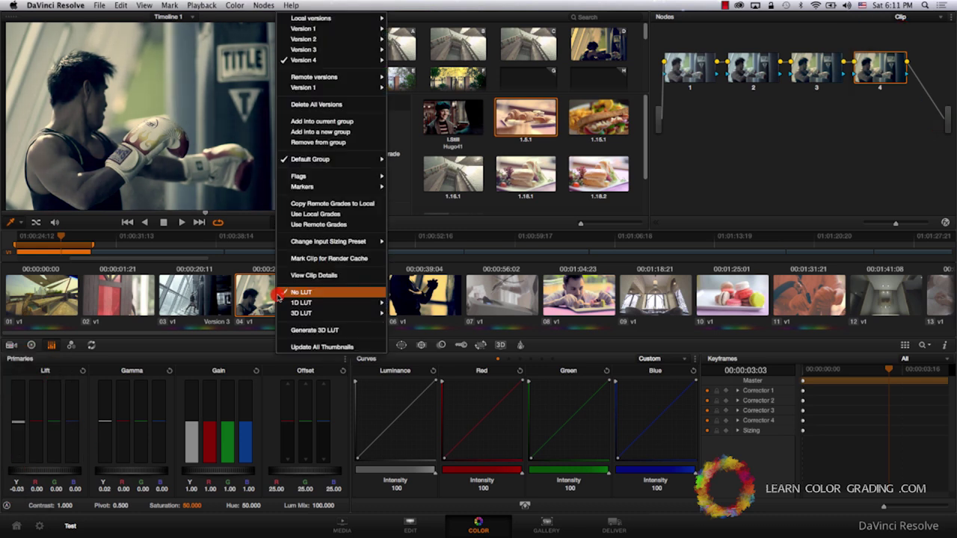
left_click(239, 317)
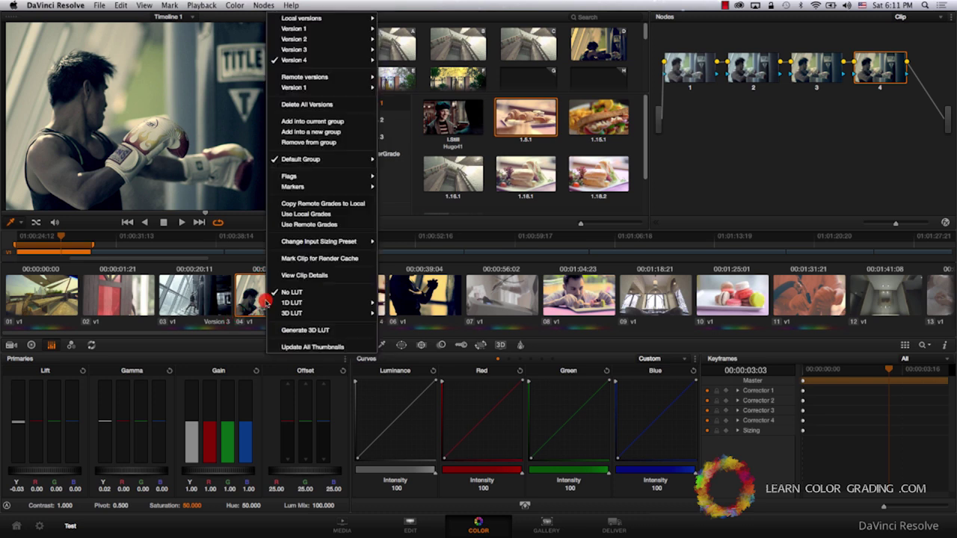
right_click(268, 314)
mouse_move(357, 18)
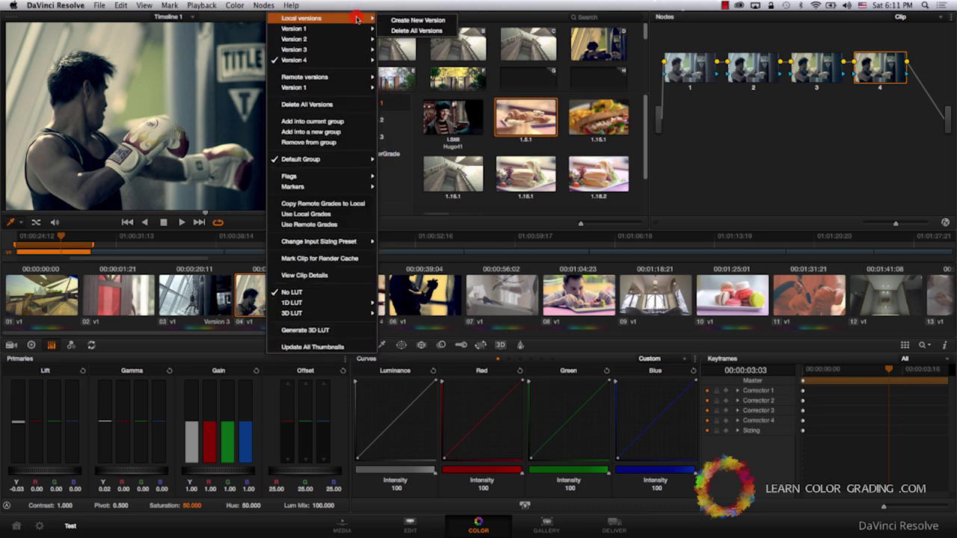
left_click(427, 20)
key("Return")
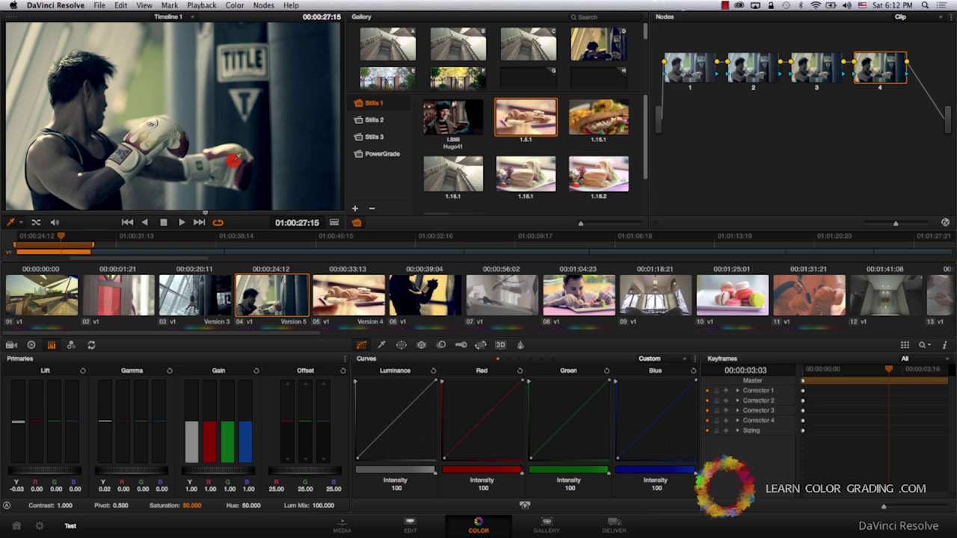
- Bring up the viewer's split-screen wipe options to compare the clip's graded versions
right_click(235, 158)
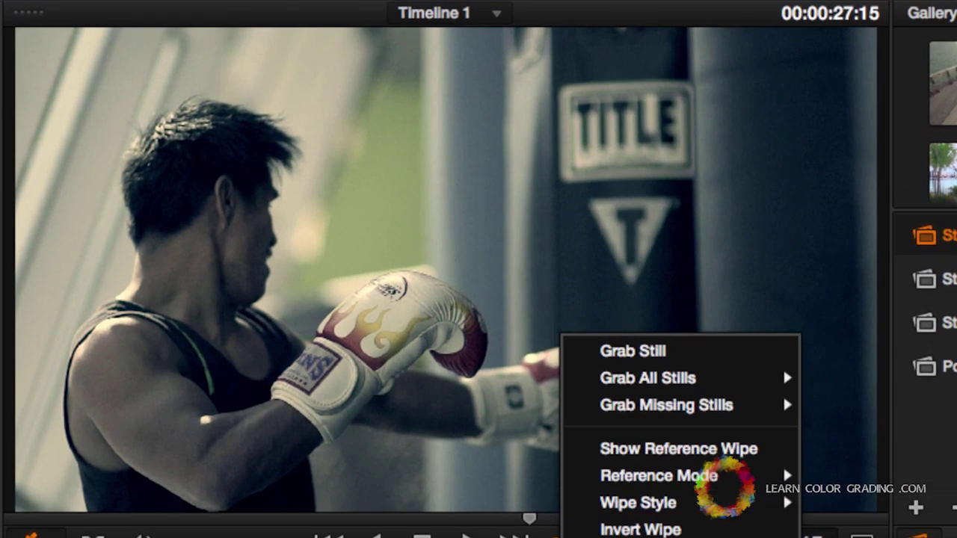